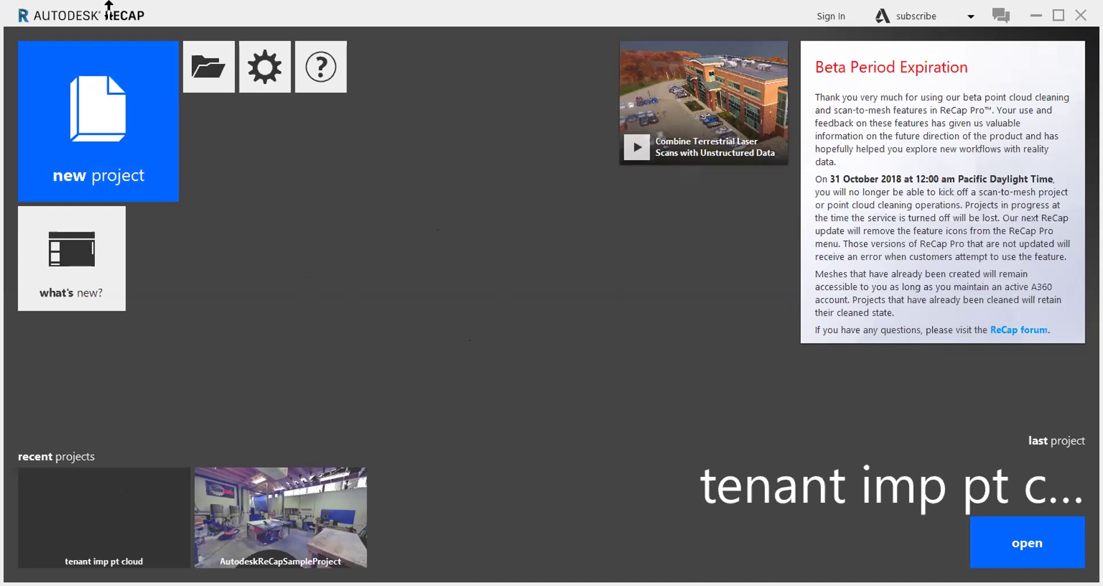
Create a new ReCap point cloud project named 'tenant improvement office'
click(83, 123)
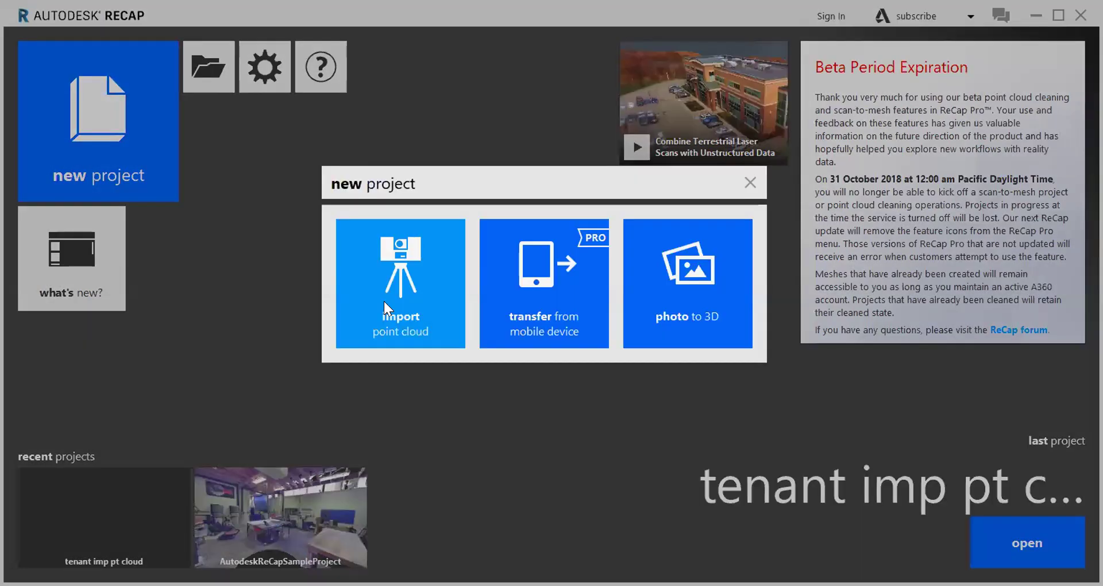
click(413, 264)
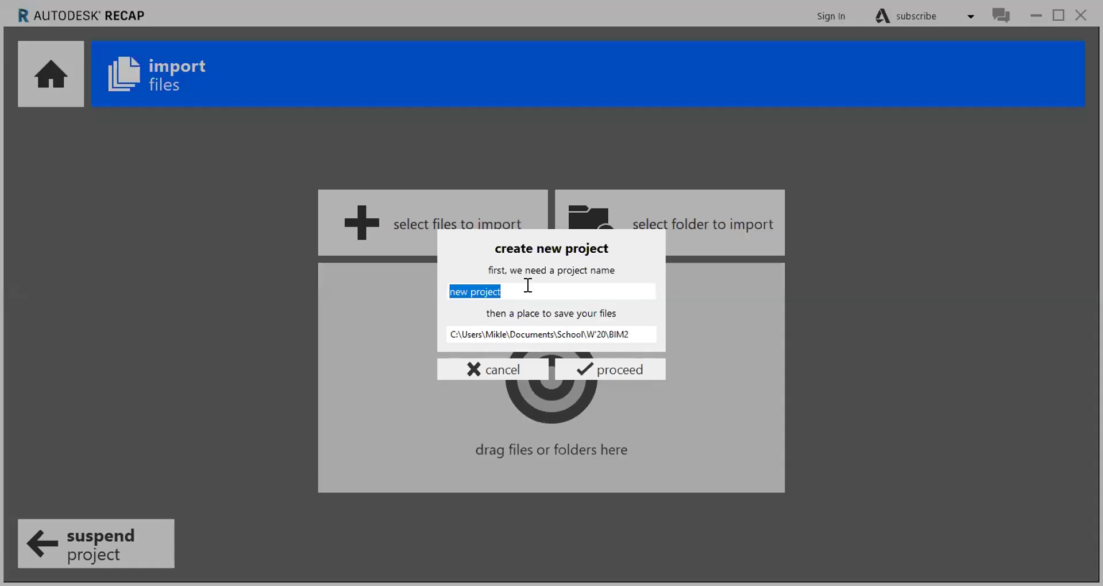
text(tenant)
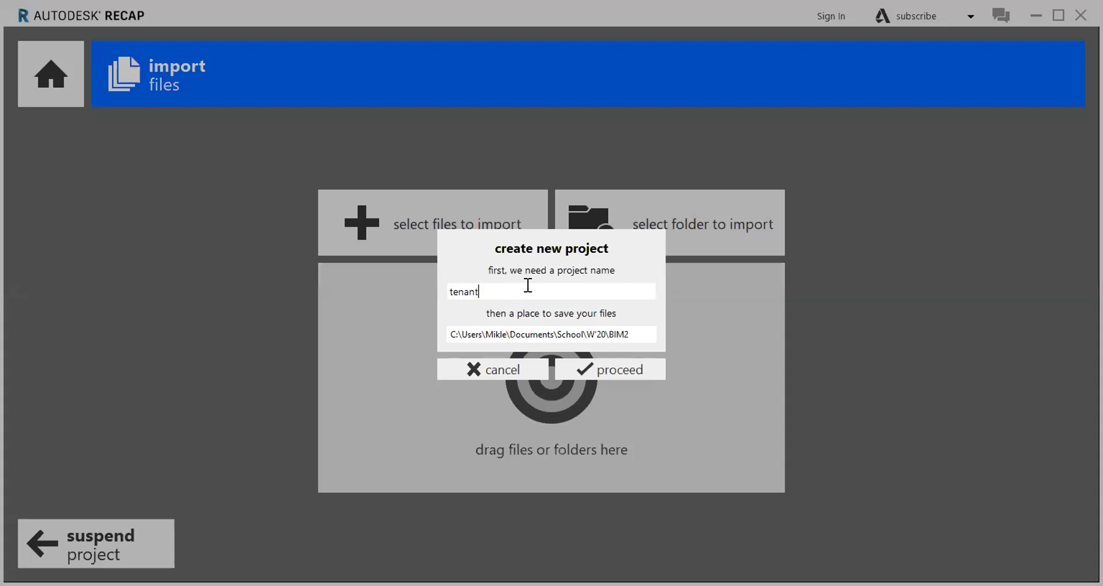
text( im)
key(BackSpace)
key(BackSpace)
text(office improvement)
click(501, 287)
key(BackSpace)
key(BackSpace)
key(BackSpace)
key(BackSpace)
key(BackSpace)
key(BackSpace)
key(BackSpace)
text(office)
click(594, 367)
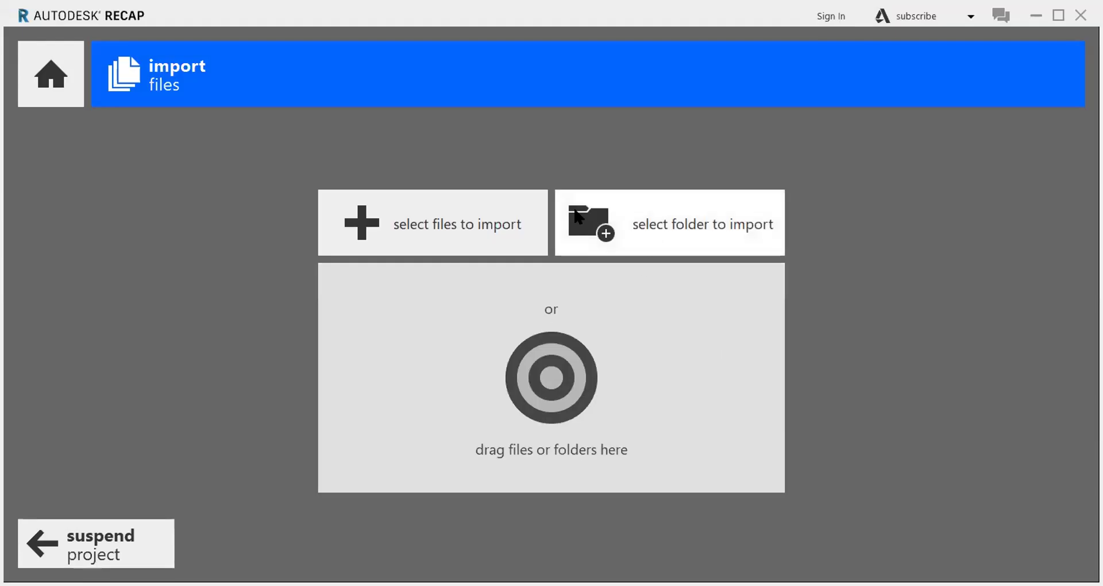
Start a folder import from Downloads, then cancel it
click(660, 232)
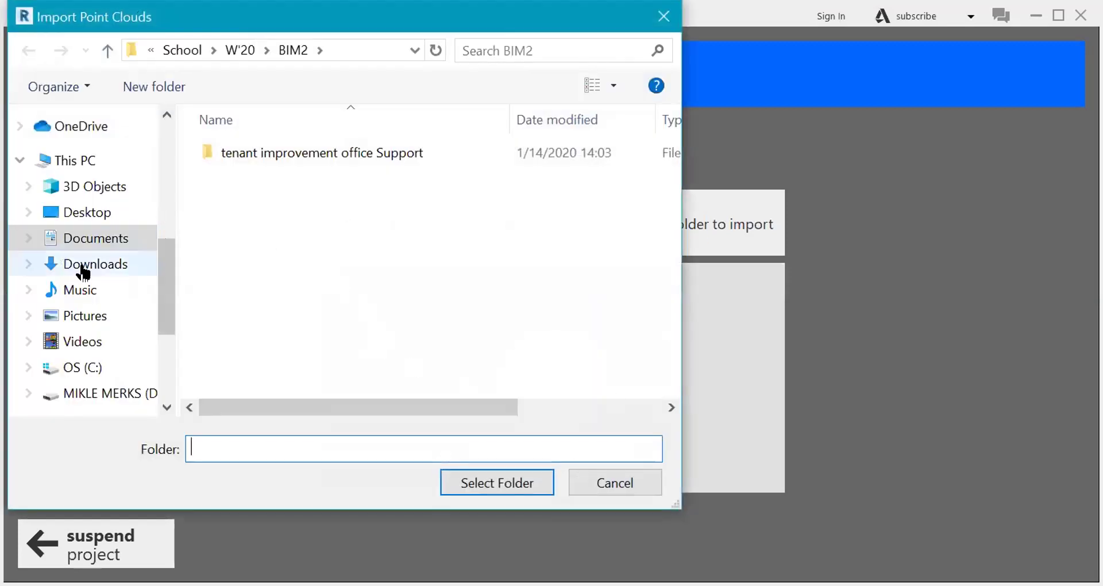
click(82, 269)
scroll(491, 332, down, 5)
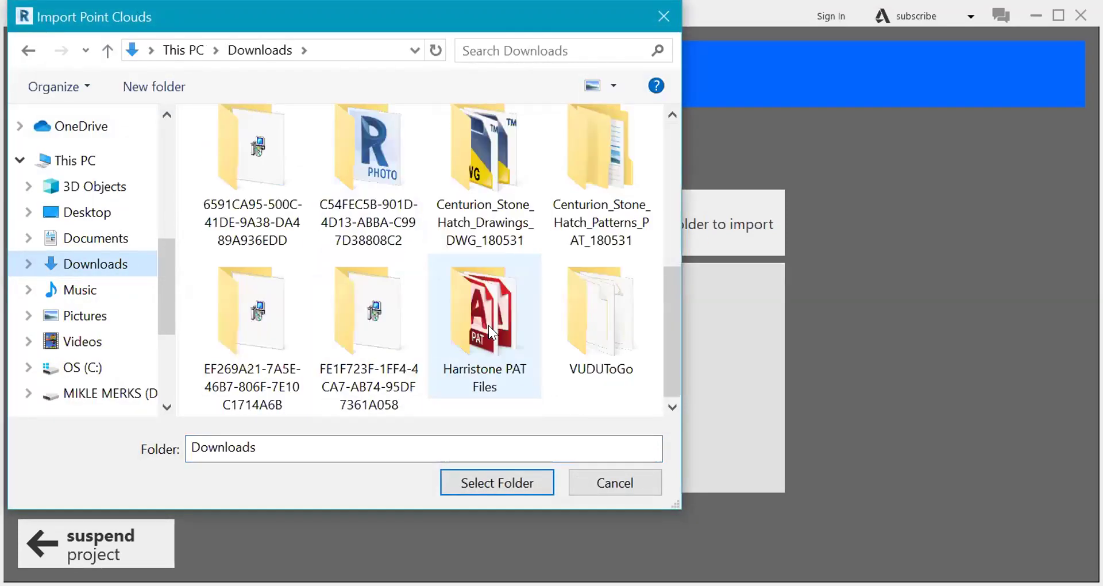
click(505, 451)
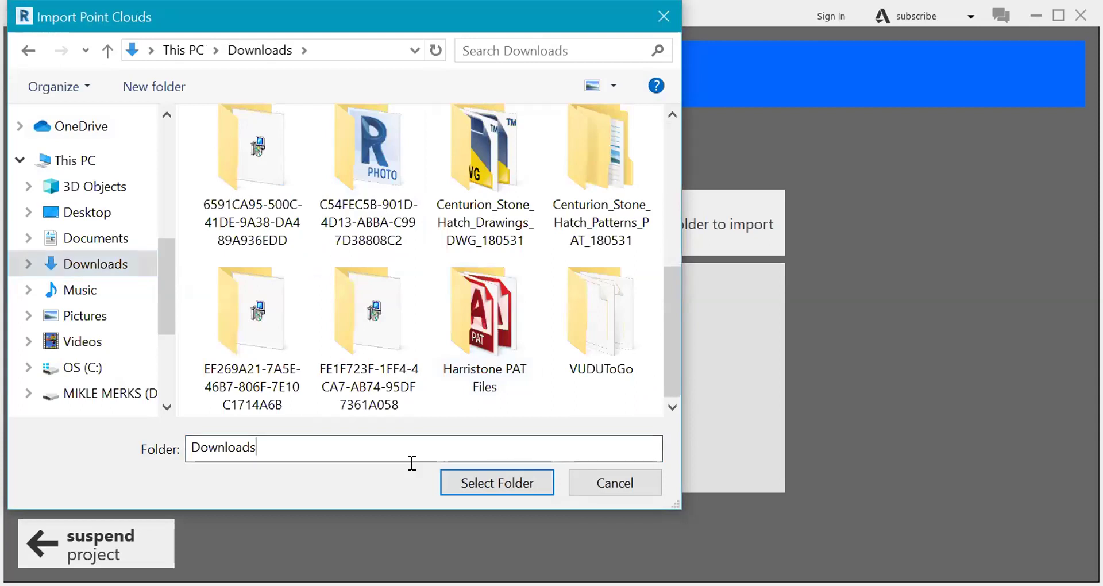
double_click(343, 462)
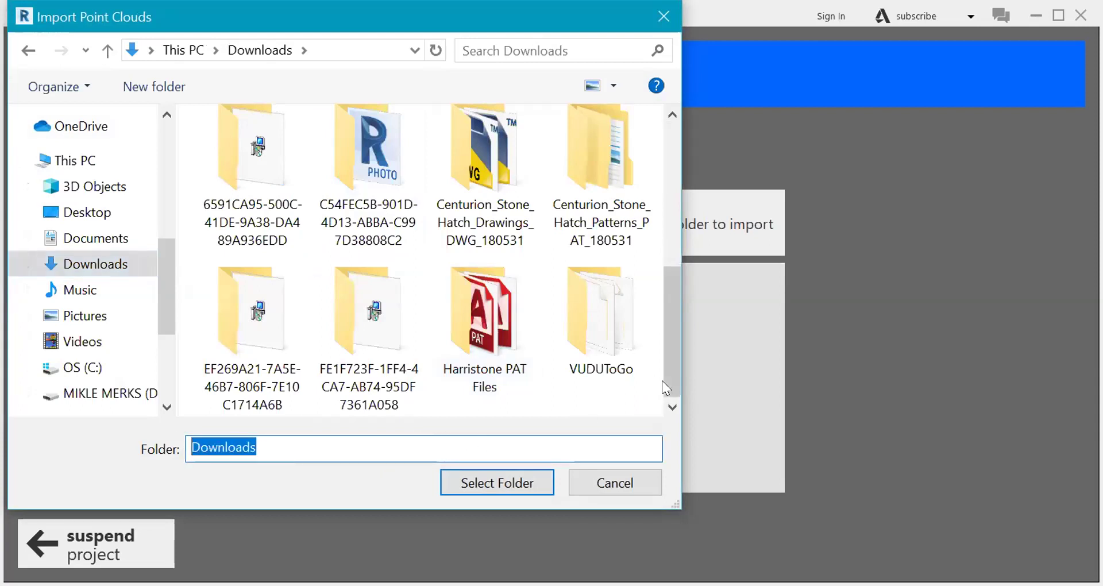
click(640, 479)
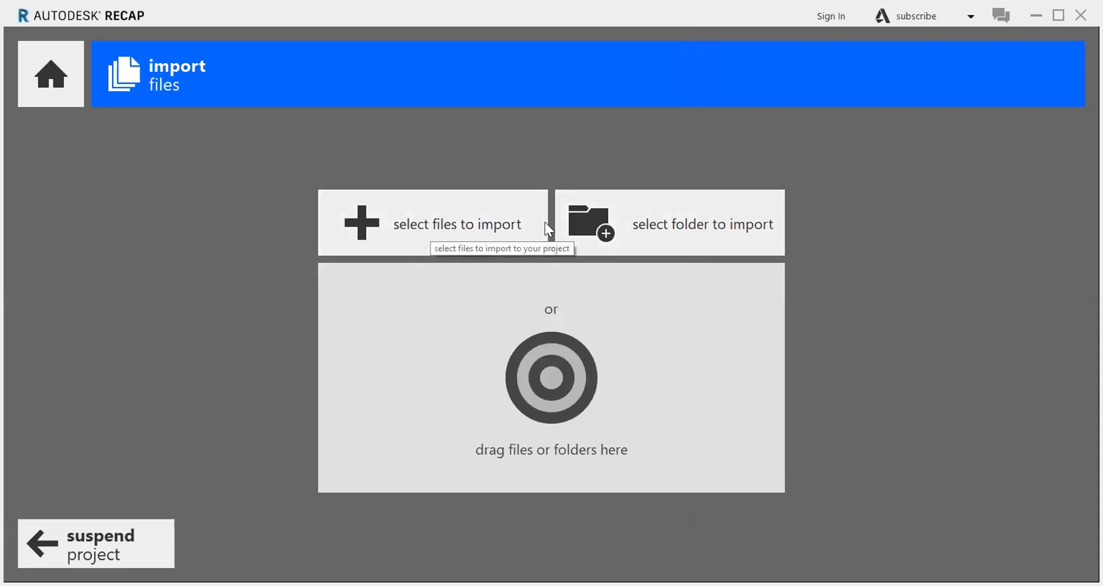
Select the cloud.xyz scan from Downloads as the file to import
click(456, 223)
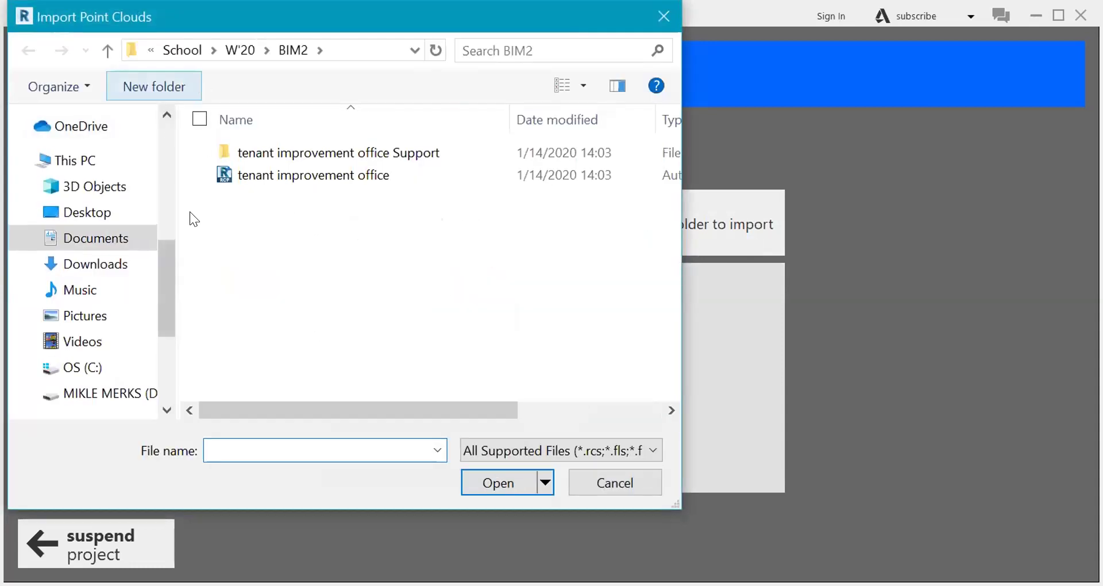
click(86, 262)
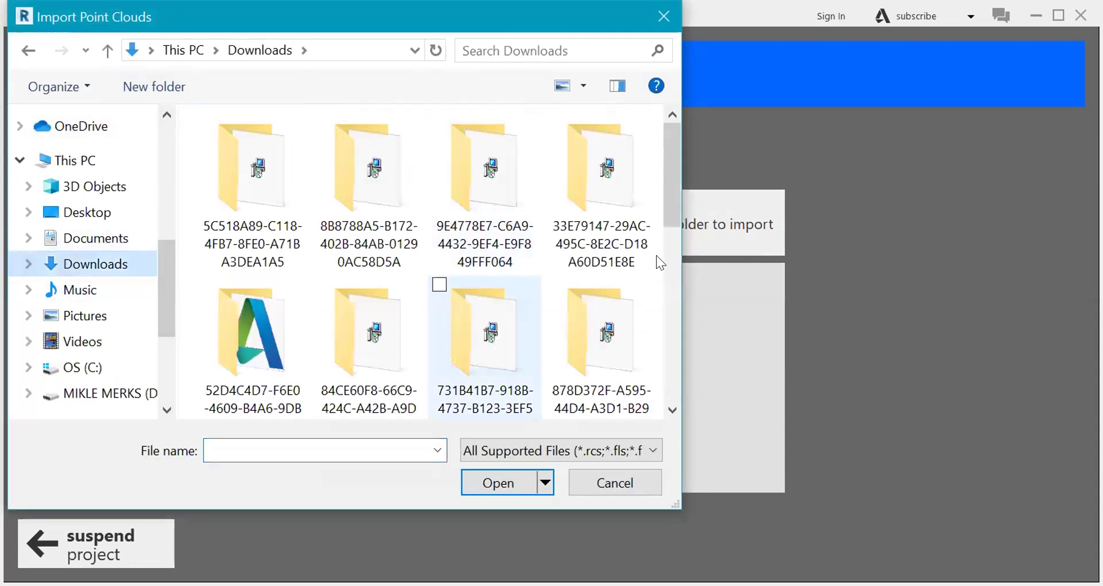
drag(676, 192, 659, 393)
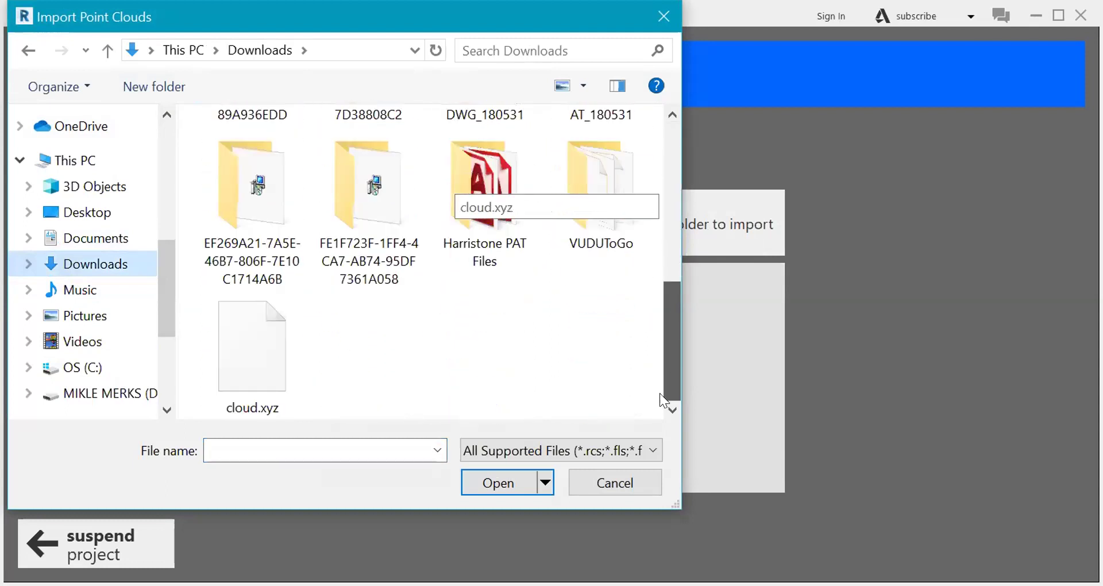
click(268, 364)
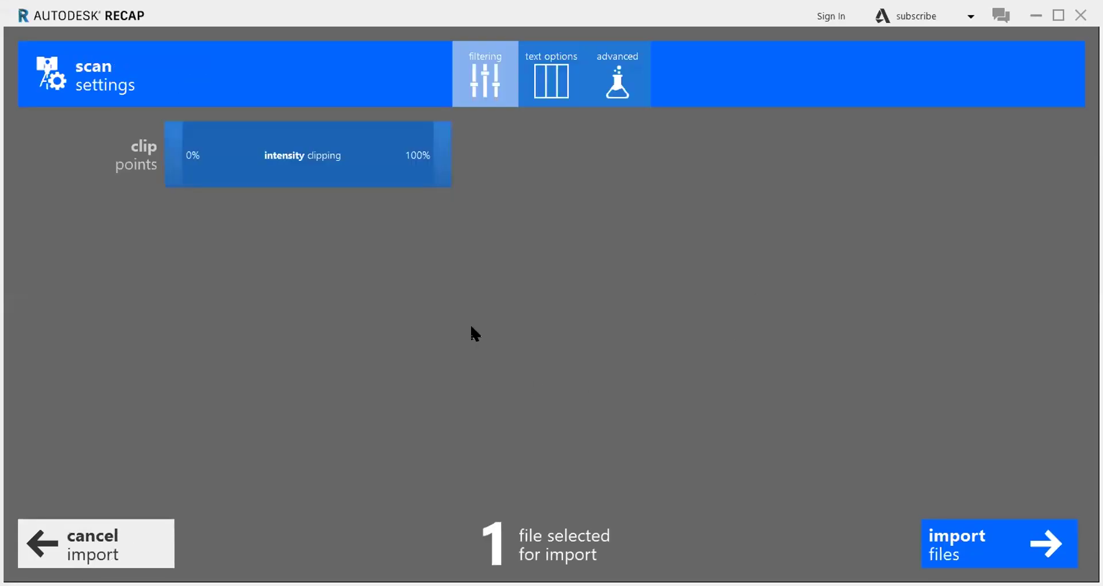
Import the cloud.xyz scan and index it for the project
click(1048, 542)
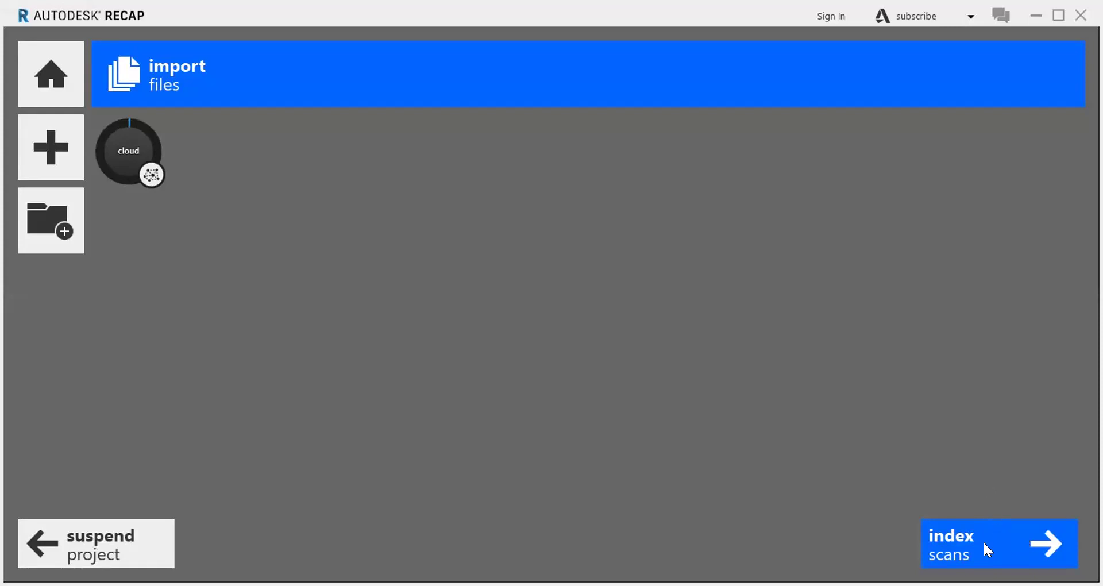
click(1014, 543)
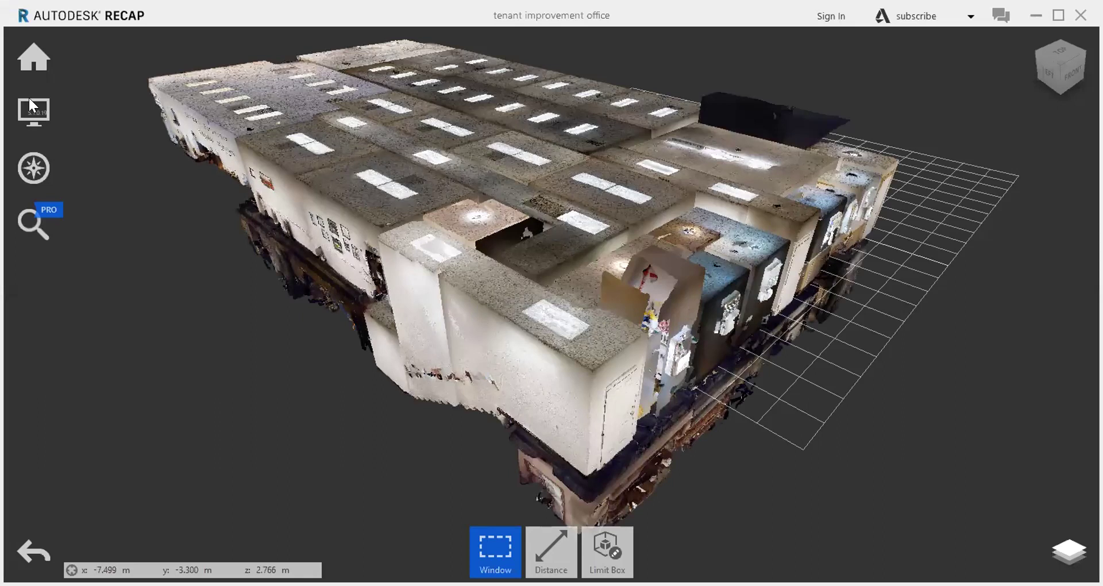
Choose Export from the Home menu to export the project as a single scan
mouse_move(29, 69)
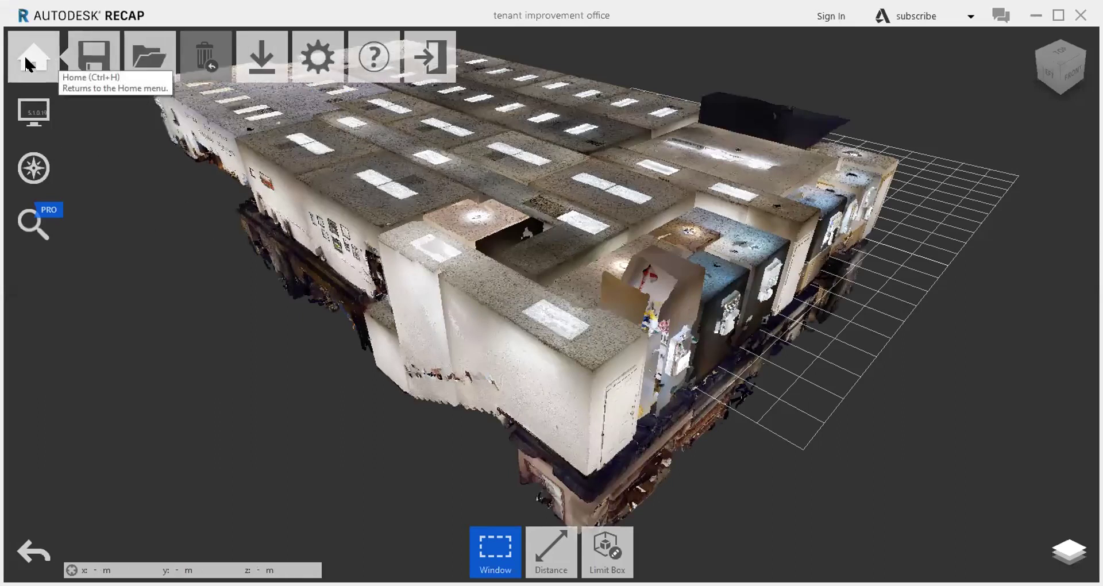
mouse_move(266, 54)
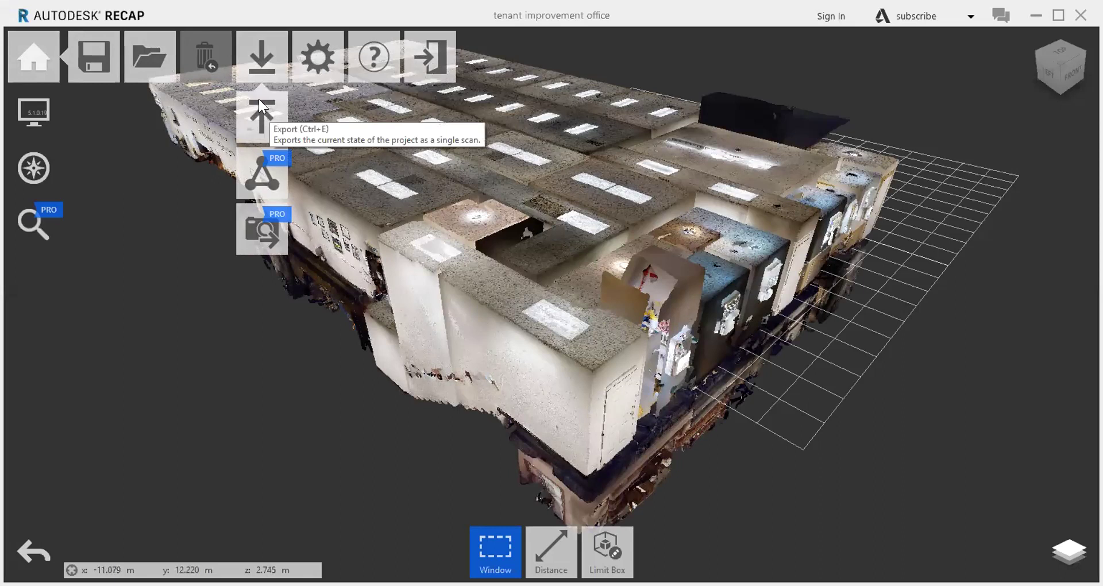
click(258, 116)
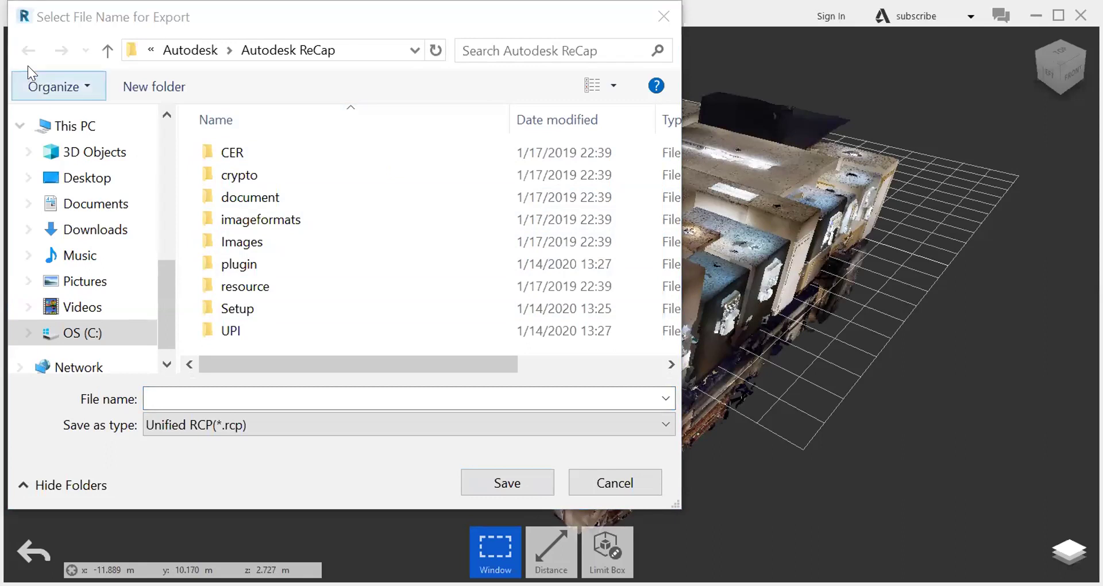
Keep Unified RCP format and set the export destination to Documents > School > W'20 > BIM2
click(60, 16)
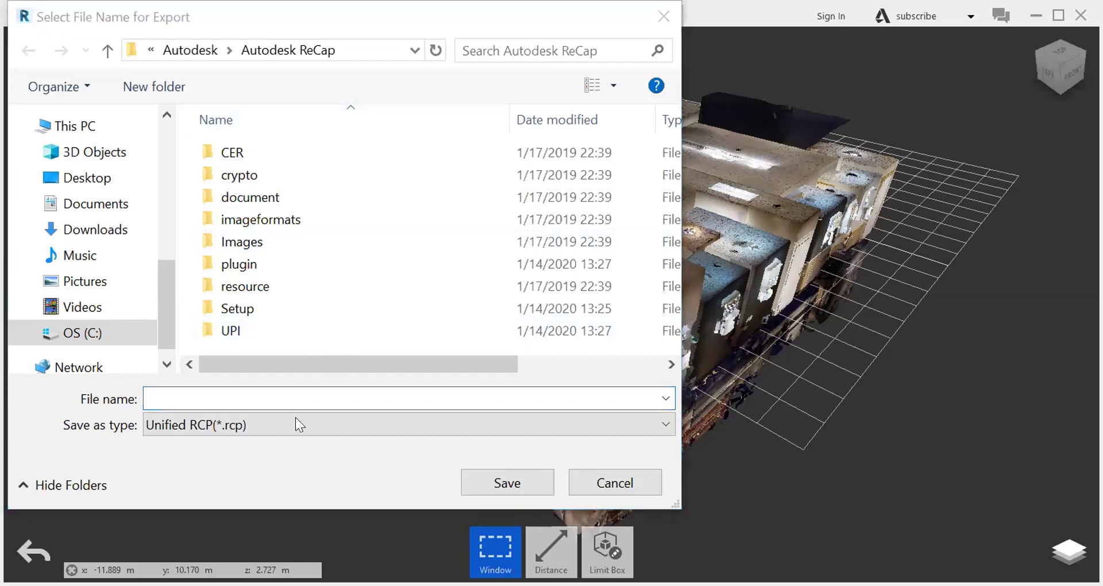
click(662, 426)
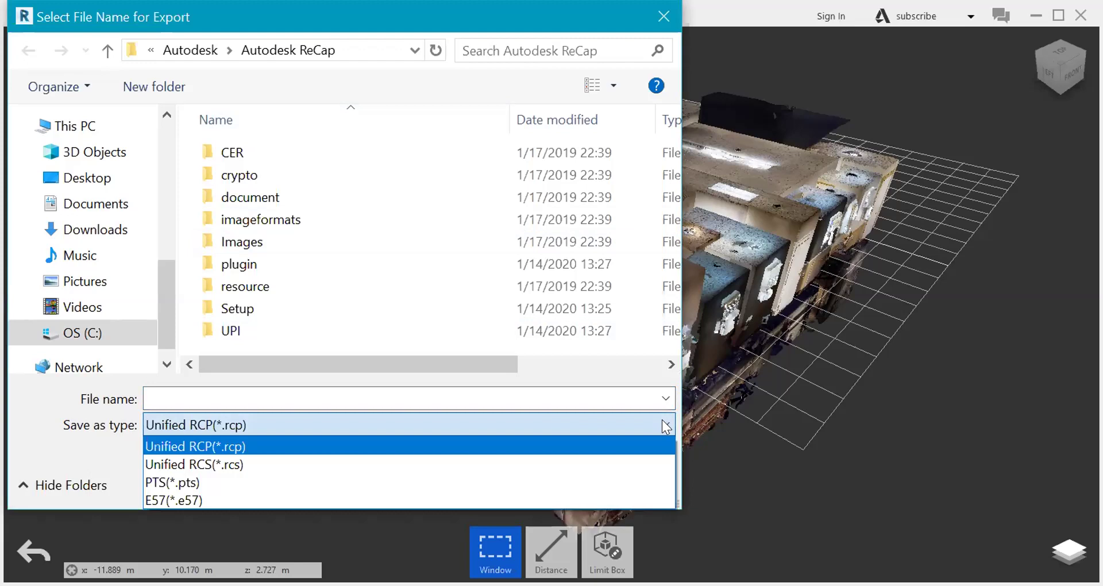
click(662, 425)
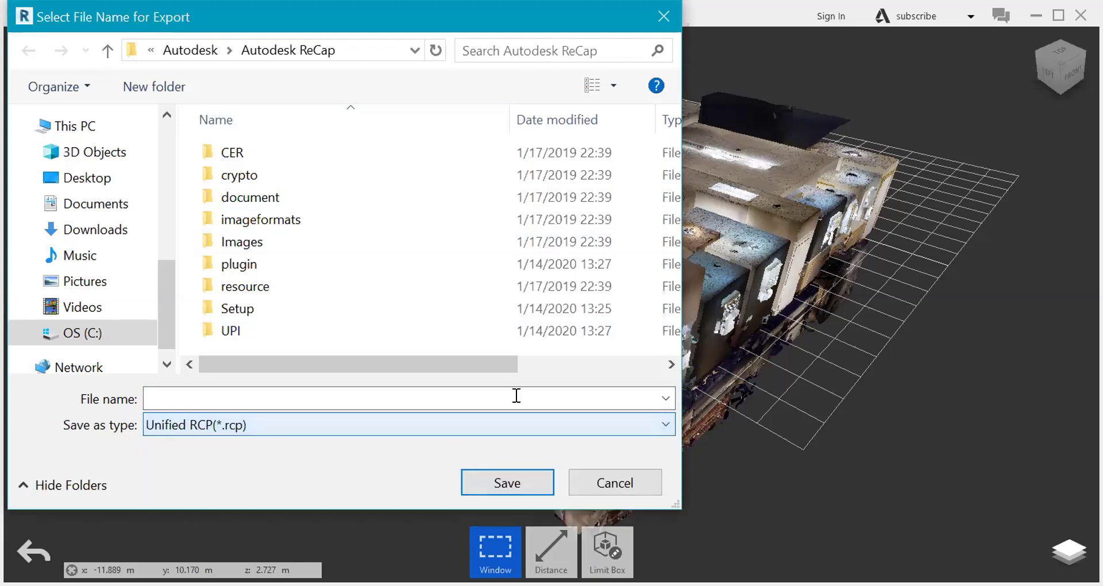
click(325, 395)
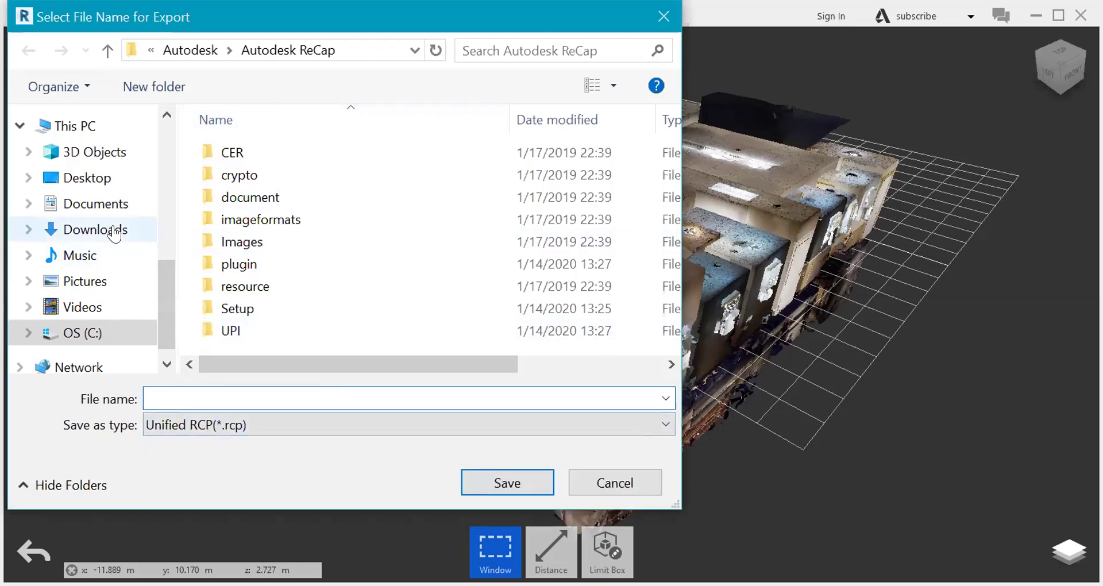
scroll(103, 346, up, 1)
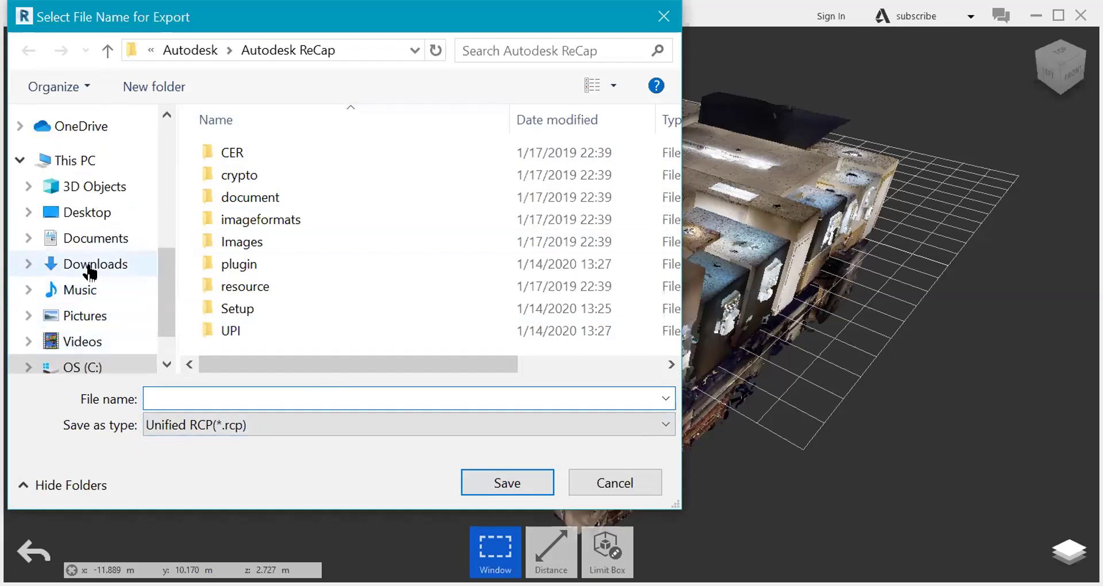
click(81, 239)
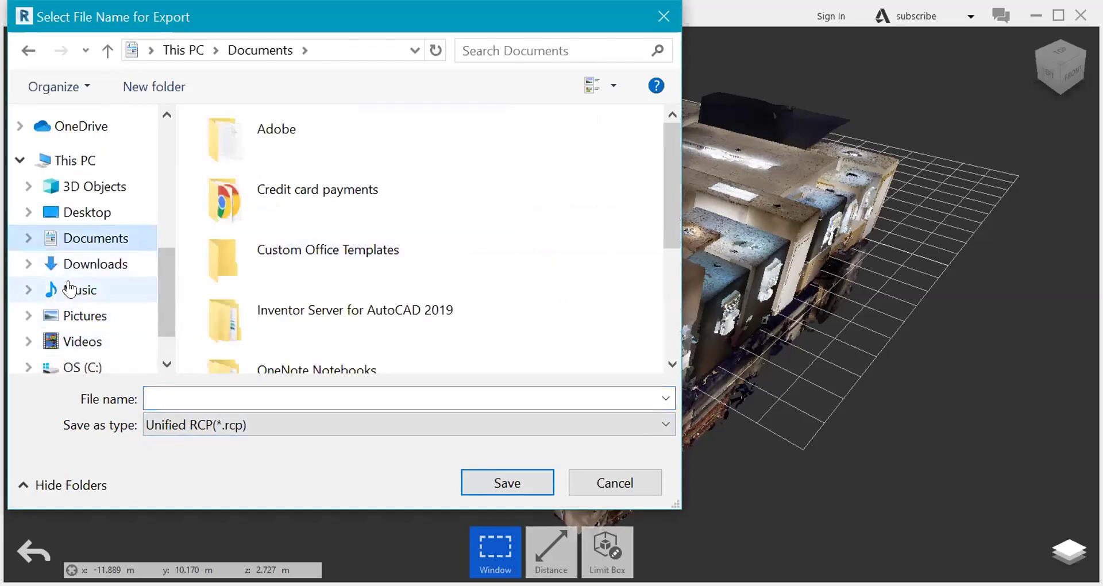
click(28, 238)
click(36, 319)
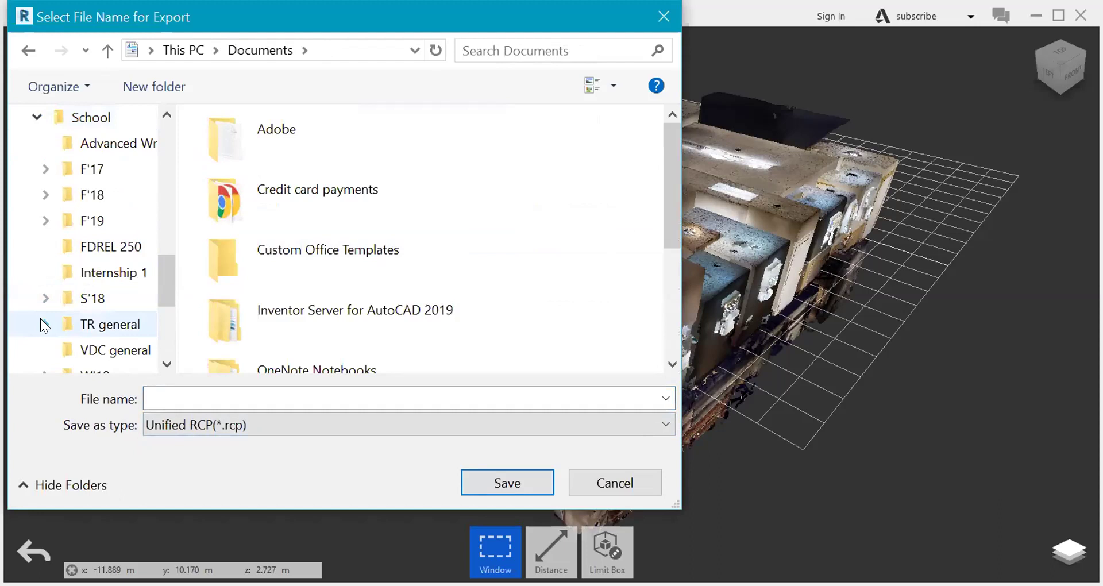
scroll(47, 173, down, 1)
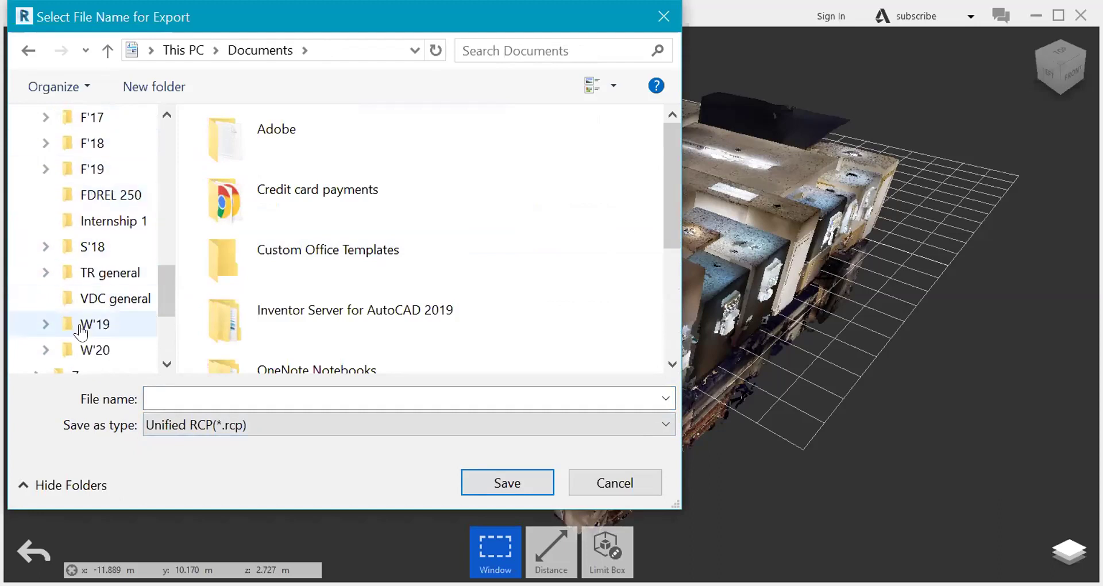
click(46, 350)
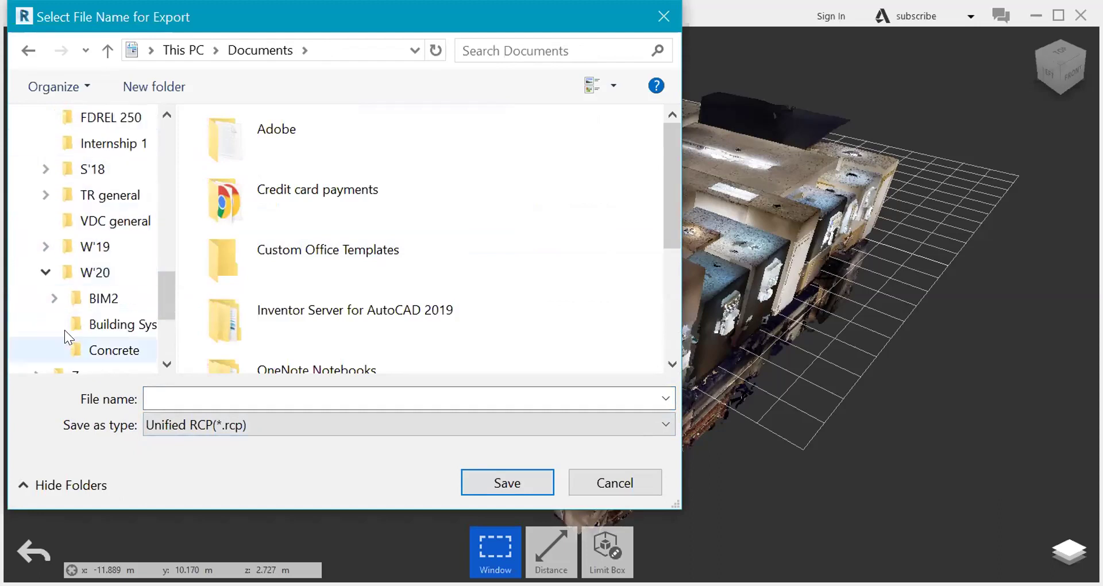
click(81, 303)
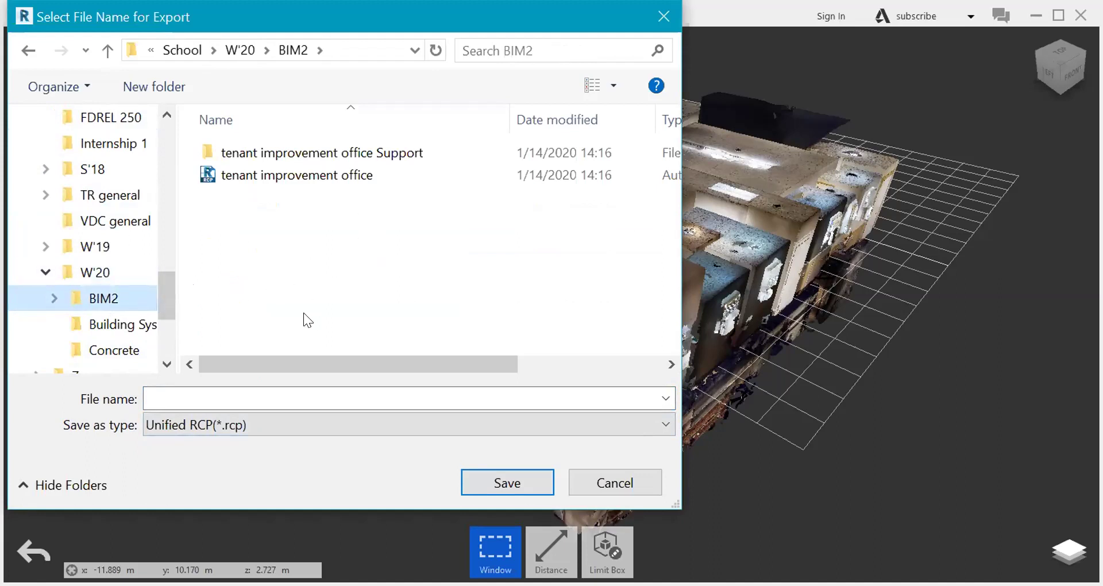
Save the export as 'tenant improvement office pt cloud'
click(321, 175)
click(323, 393)
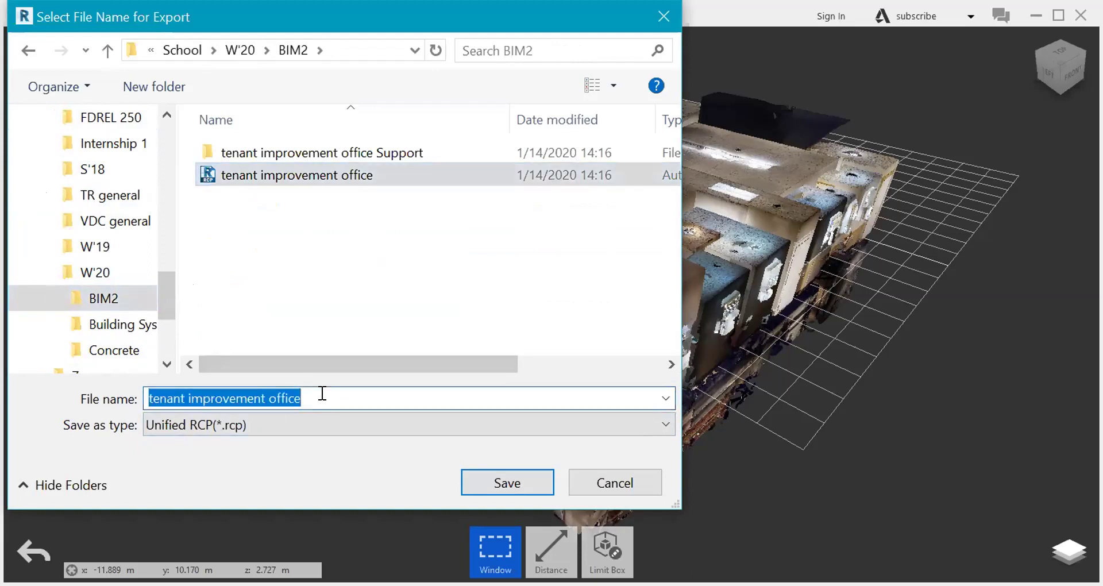
click(322, 393)
text(pt)
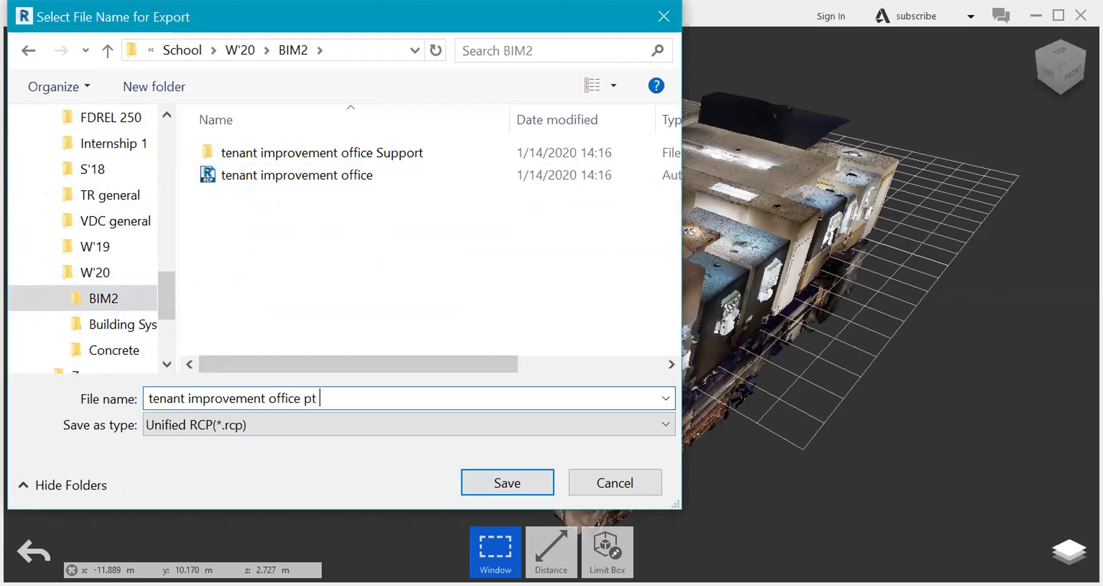
text( cloud)
click(478, 484)
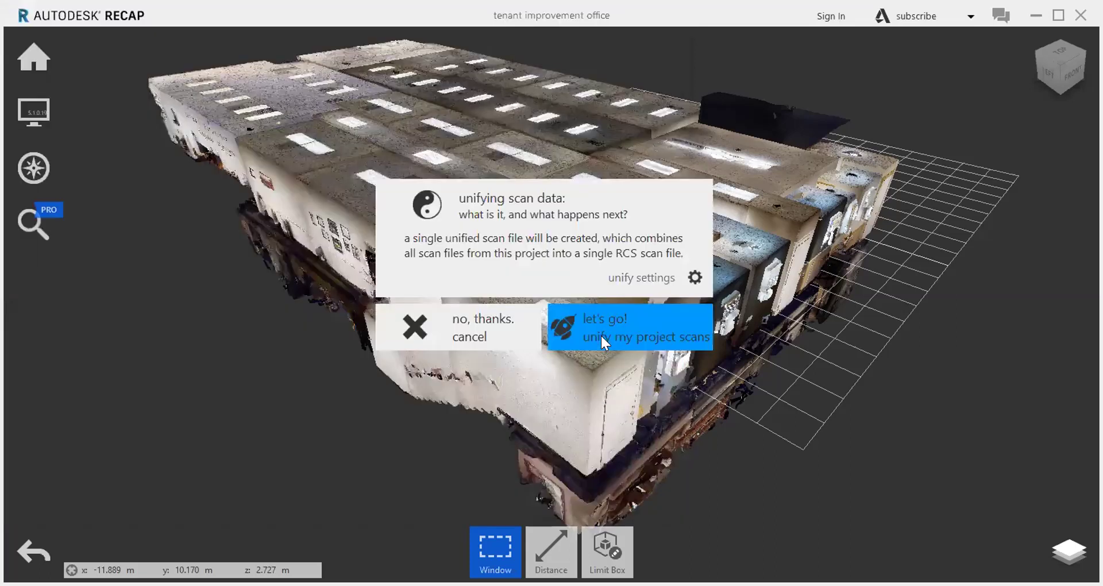
Confirm unifying the project scans into a single exported scan file
click(609, 323)
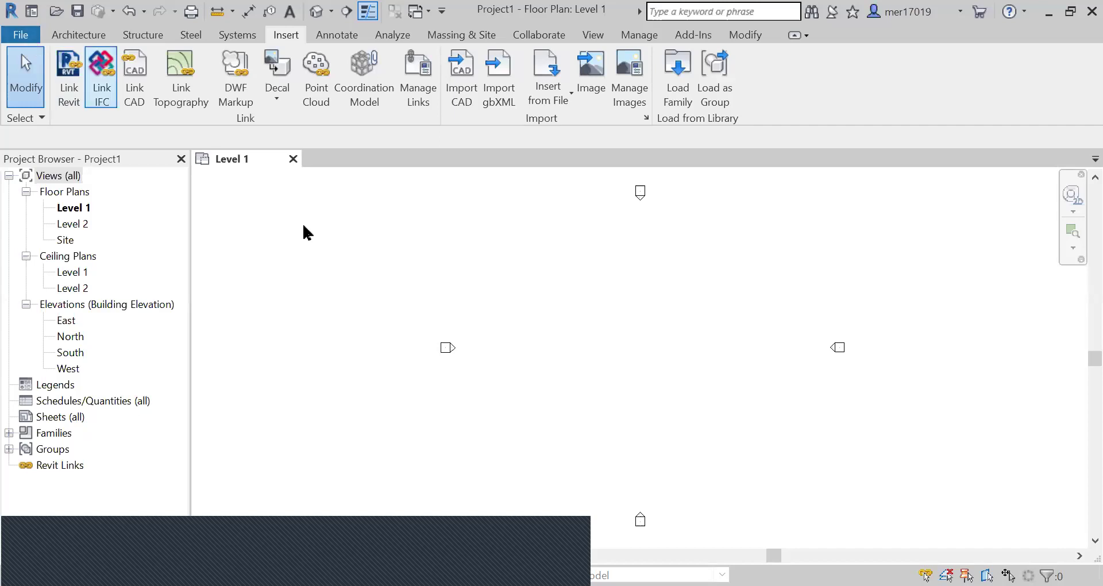
Link 'tenant improvement office pt cloud.rcp' into the Revit project center-to-center
click(20, 36)
mouse_move(50, 117)
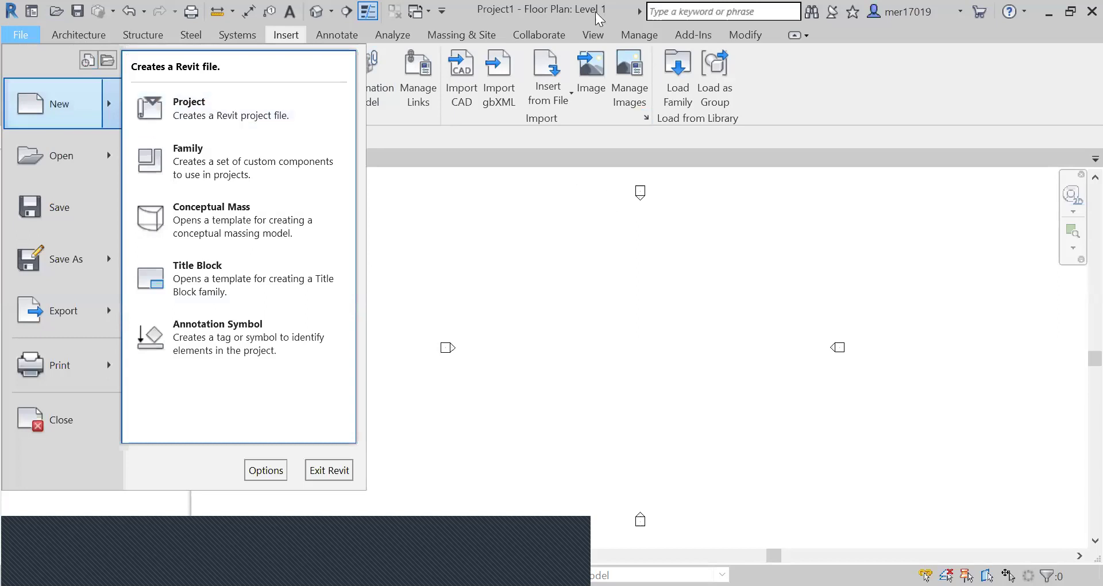
click(525, 237)
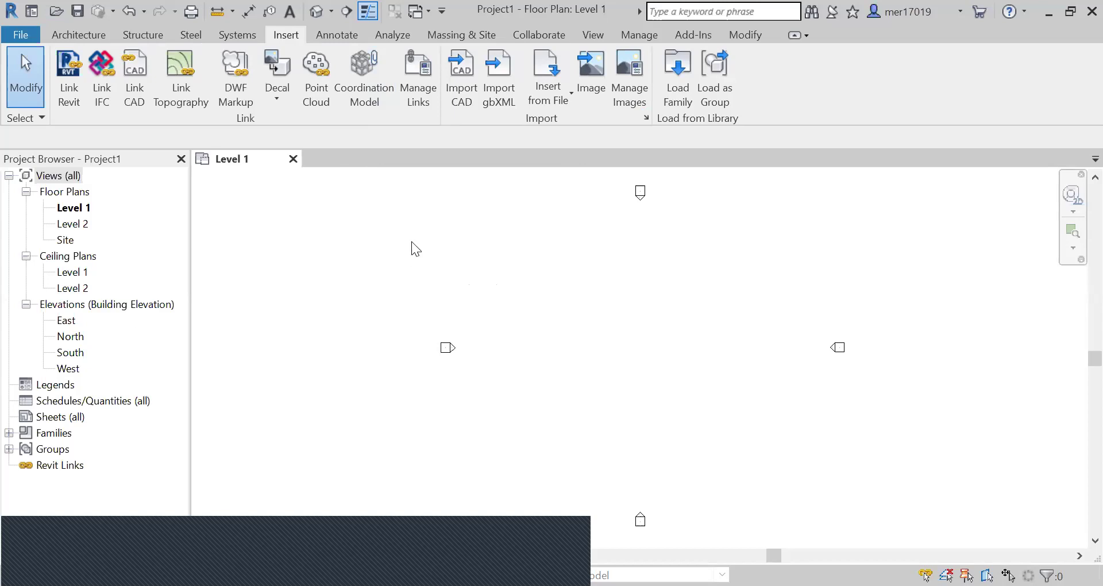
click(91, 33)
click(299, 32)
click(320, 87)
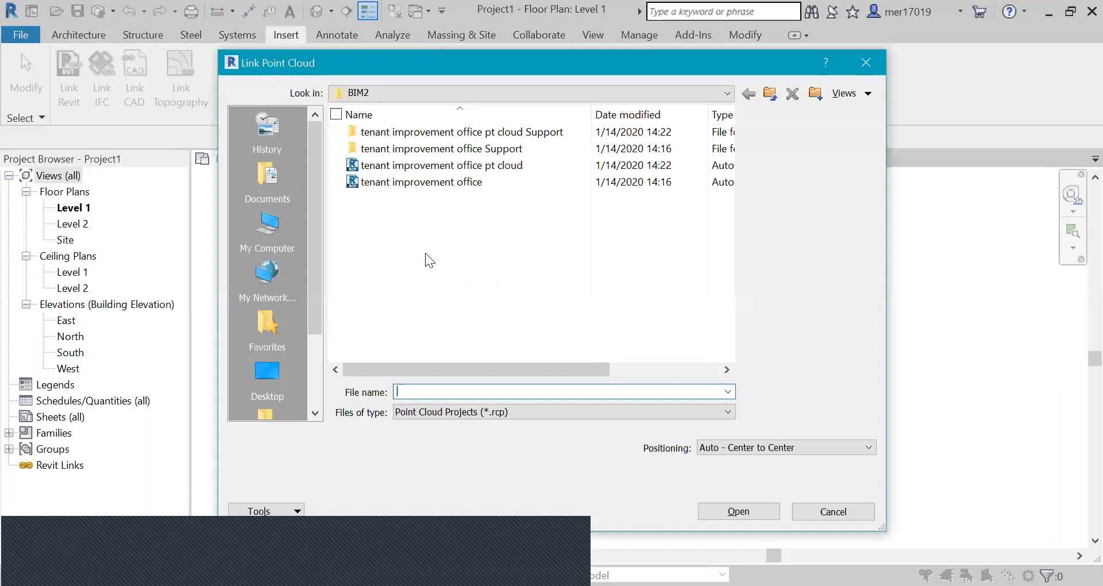
click(433, 168)
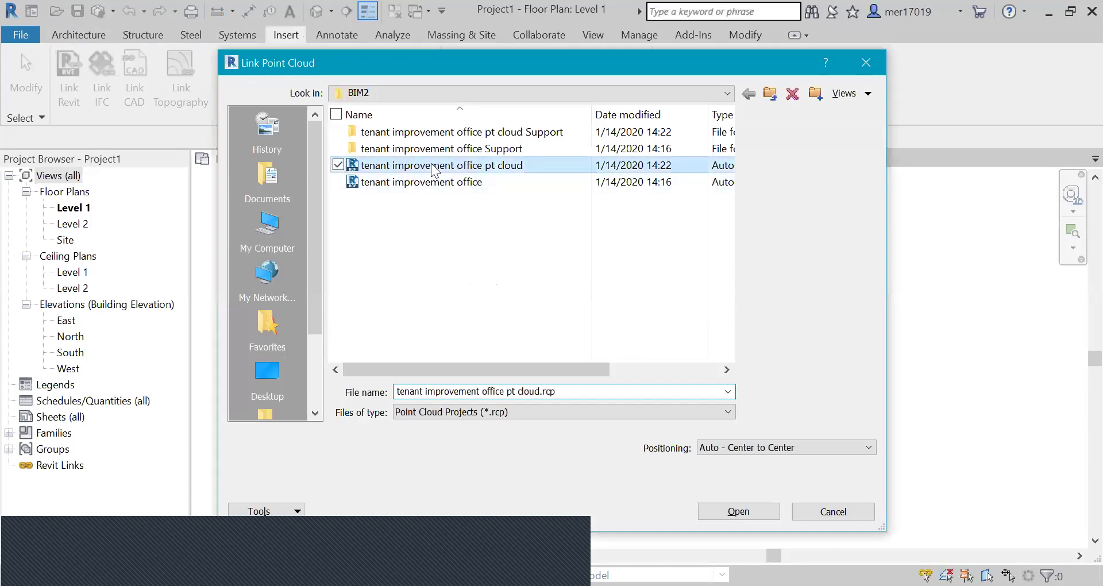
click(738, 511)
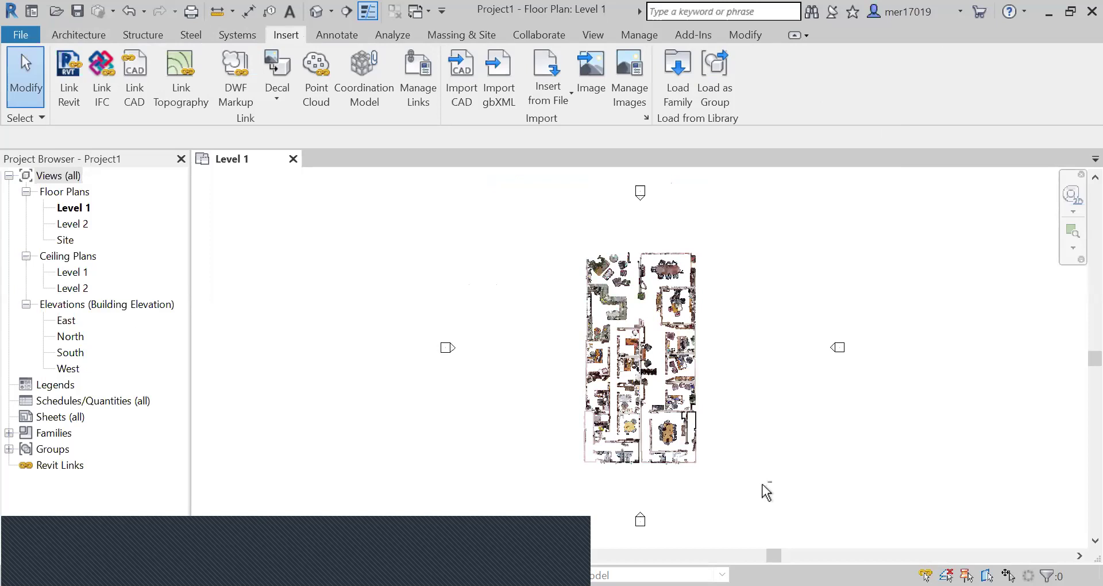
Check the linked scan in the Default 3D view, then return to the Level 1 plan
middle_drag(764, 493, 777, 467)
click(315, 12)
shift+middle_drag(648, 447, 790, 345)
click(232, 157)
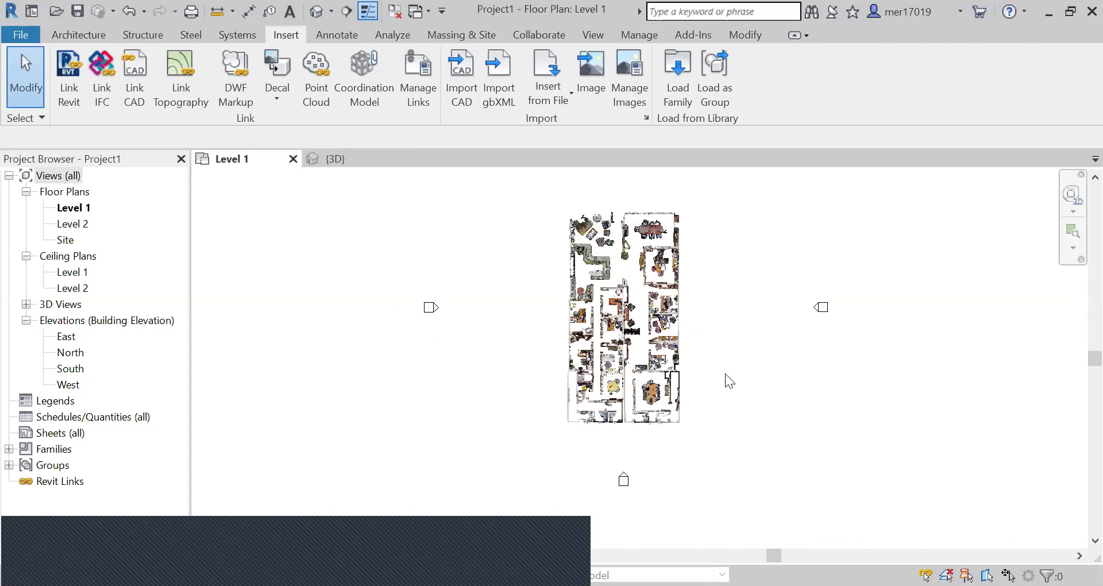
scroll(655, 333, up, 3)
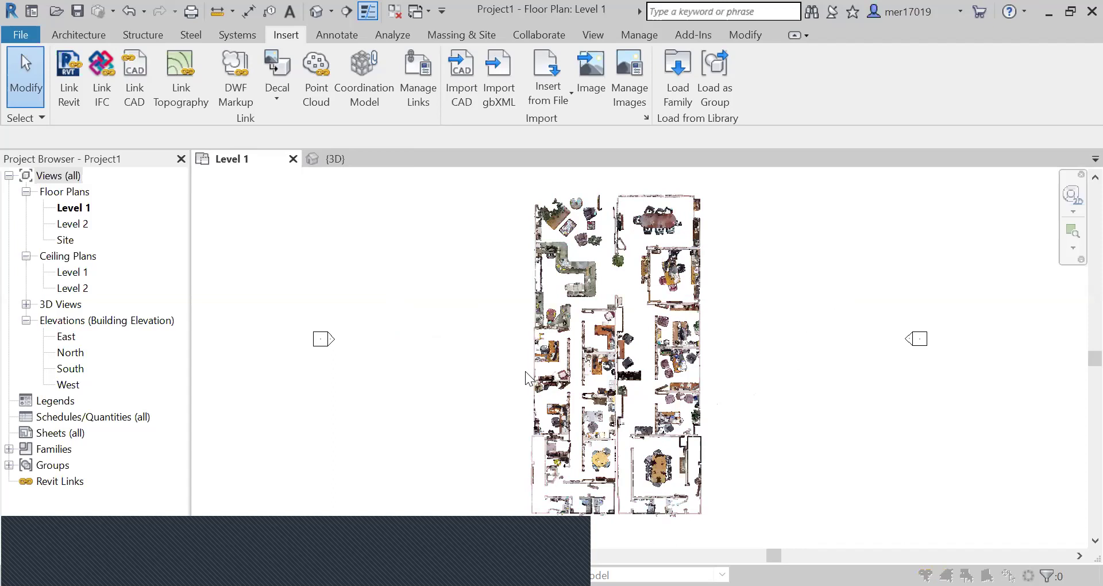
Set Level 1's view range to a 7' 0" cut plane and 4' 6" bottom offset
key(v)
key(v)
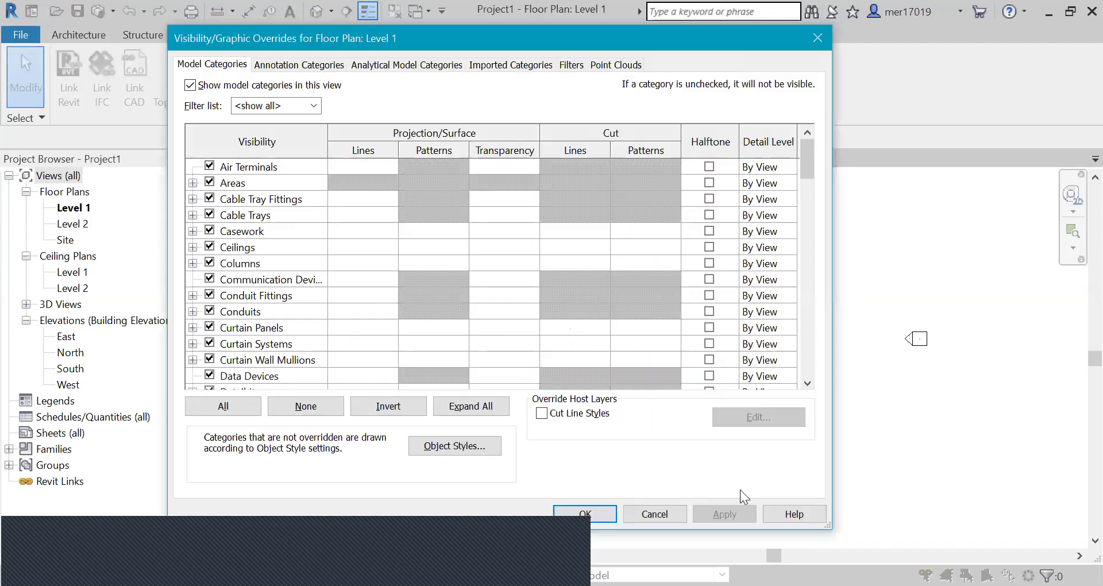
click(647, 516)
key(v)
key(r)
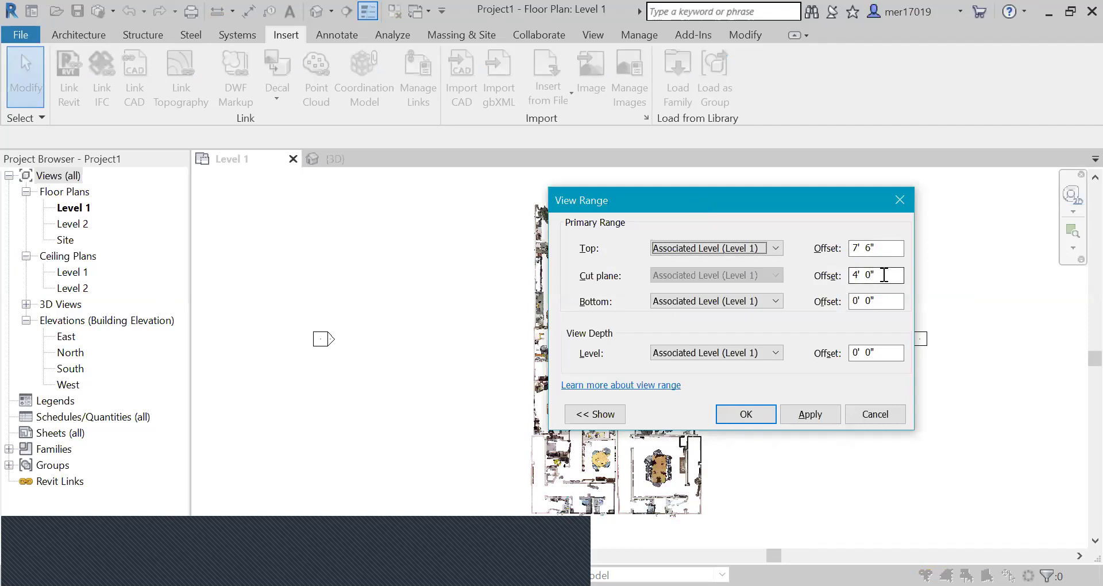
drag(883, 275, 807, 276)
drag(884, 303, 827, 305)
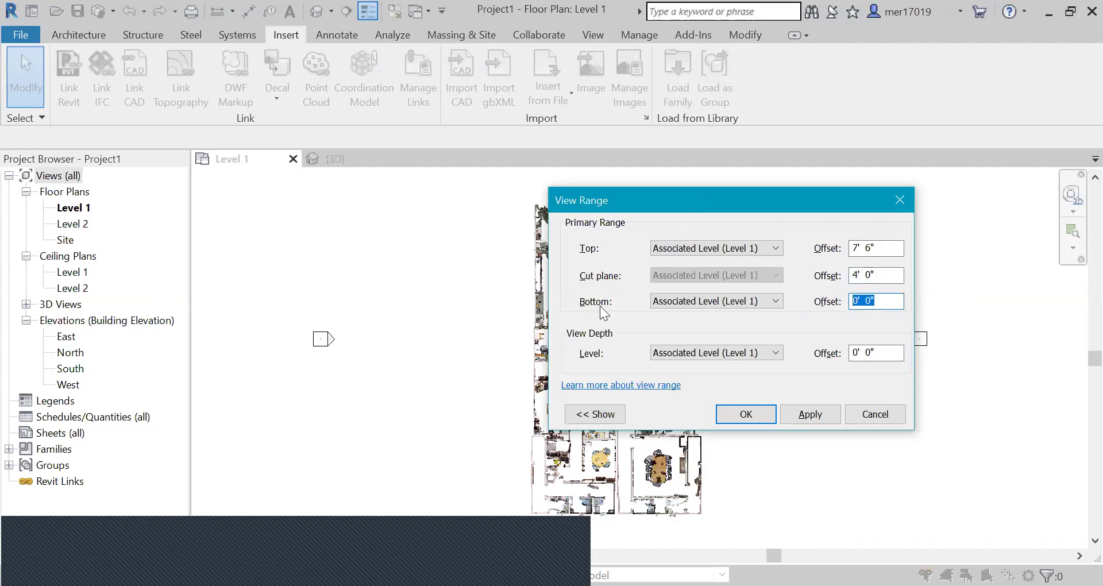
text(4)
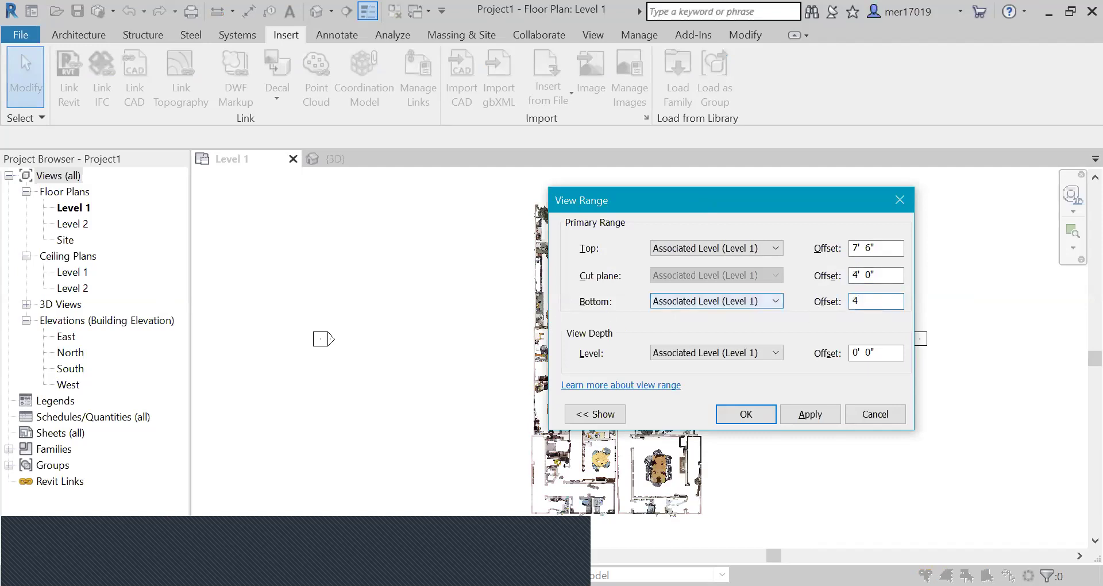
text('6)
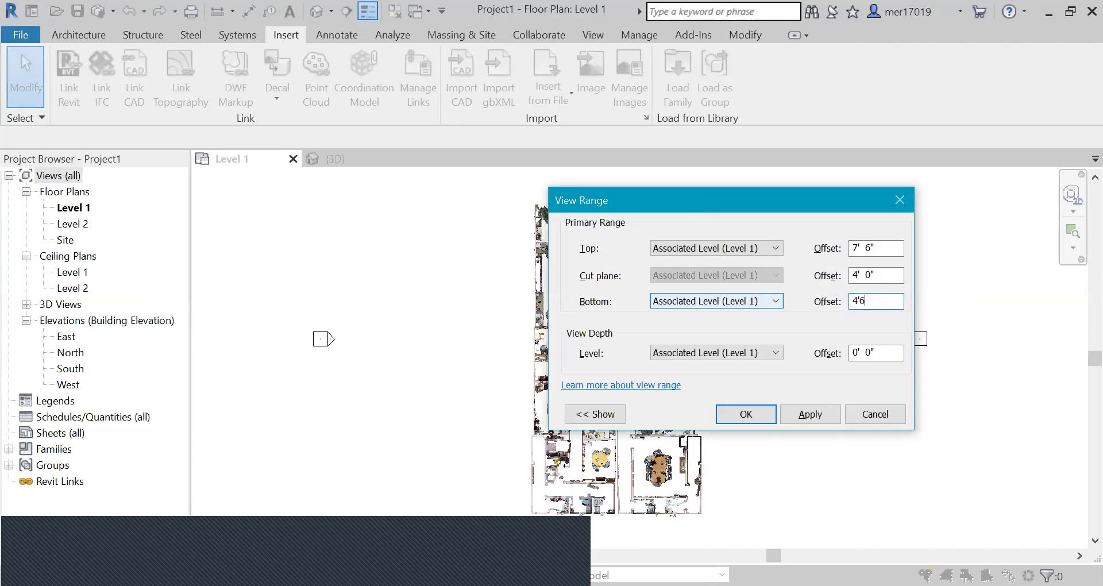
click(791, 414)
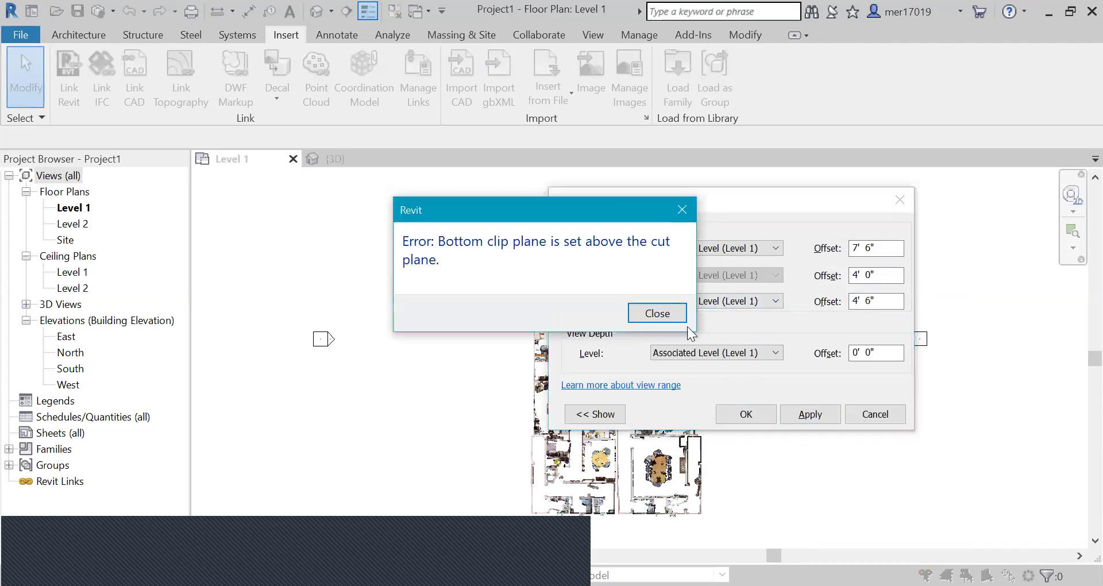
click(657, 314)
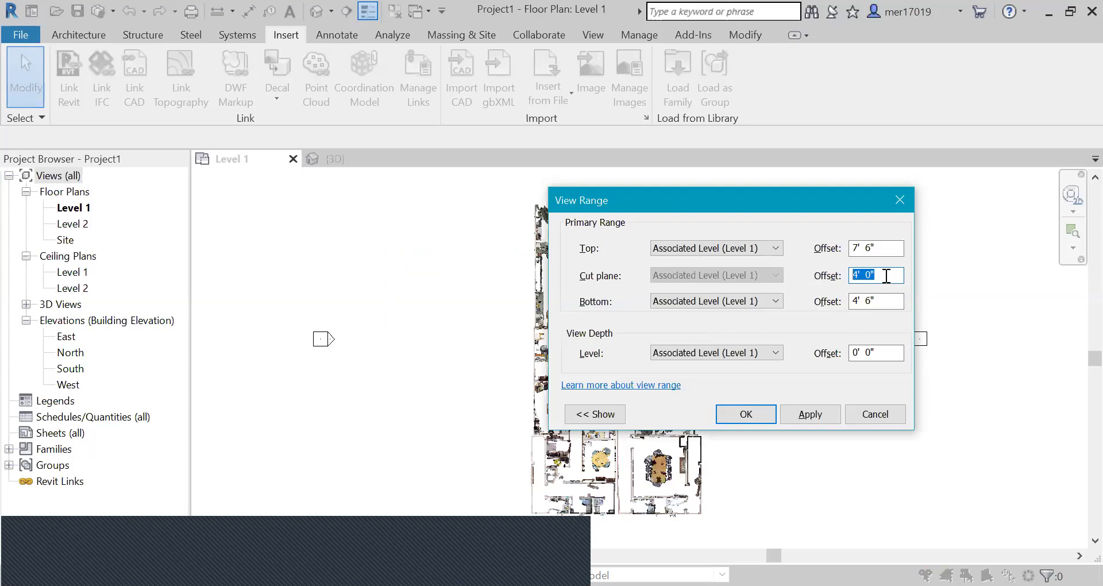
text(7')
click(822, 411)
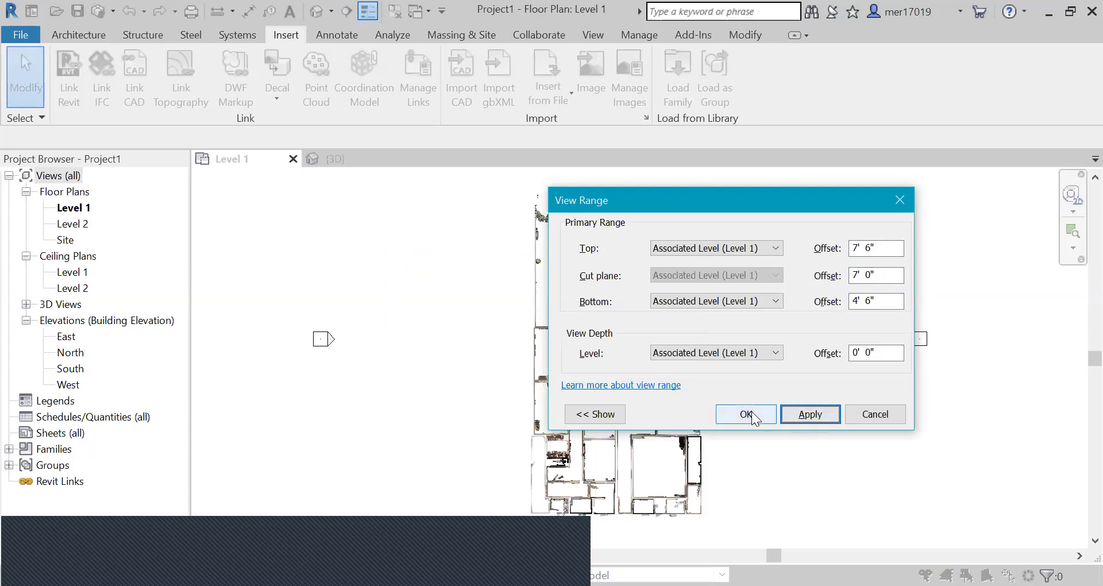
click(723, 415)
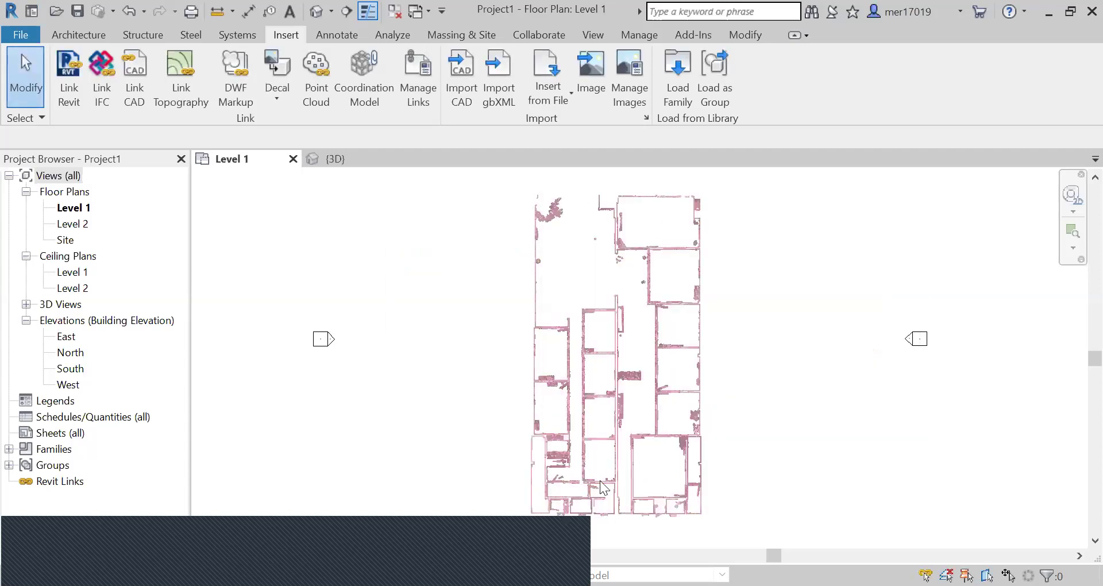
scroll(753, 433, up, 2)
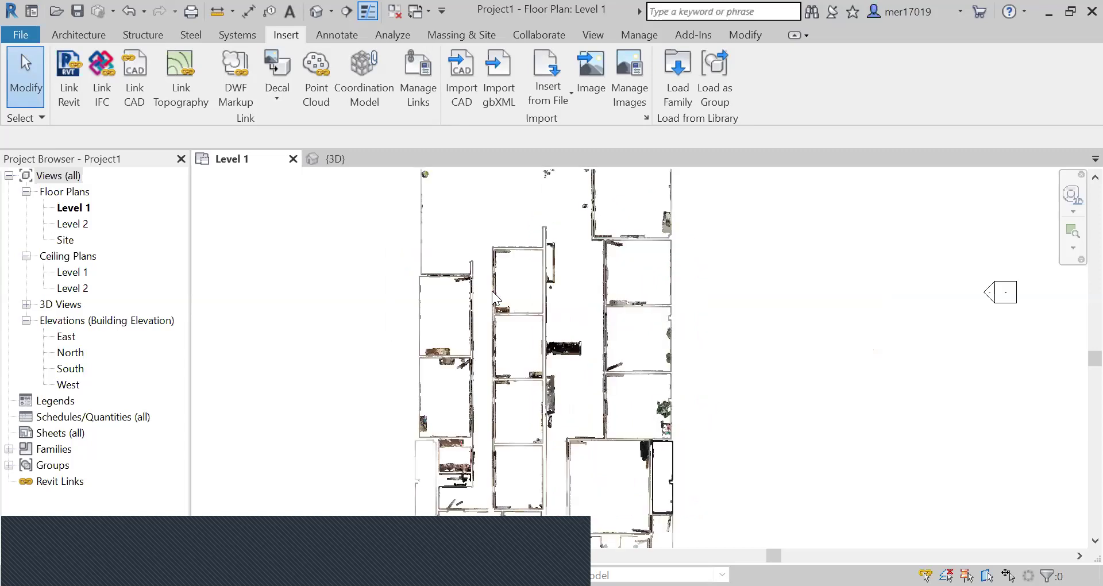
scroll(495, 295, up, 3)
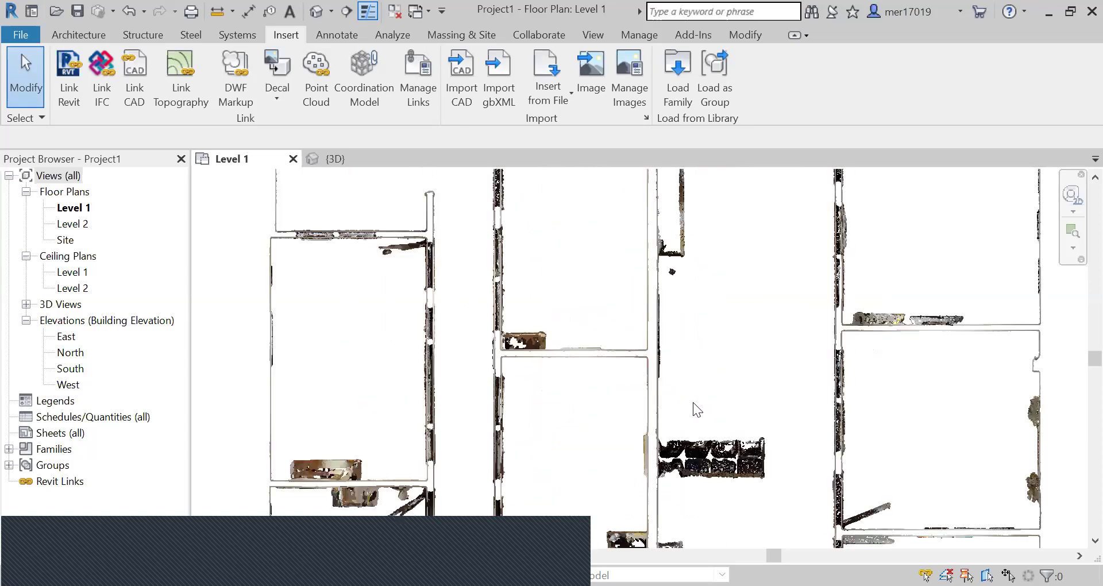
scroll(690, 358, down, 3)
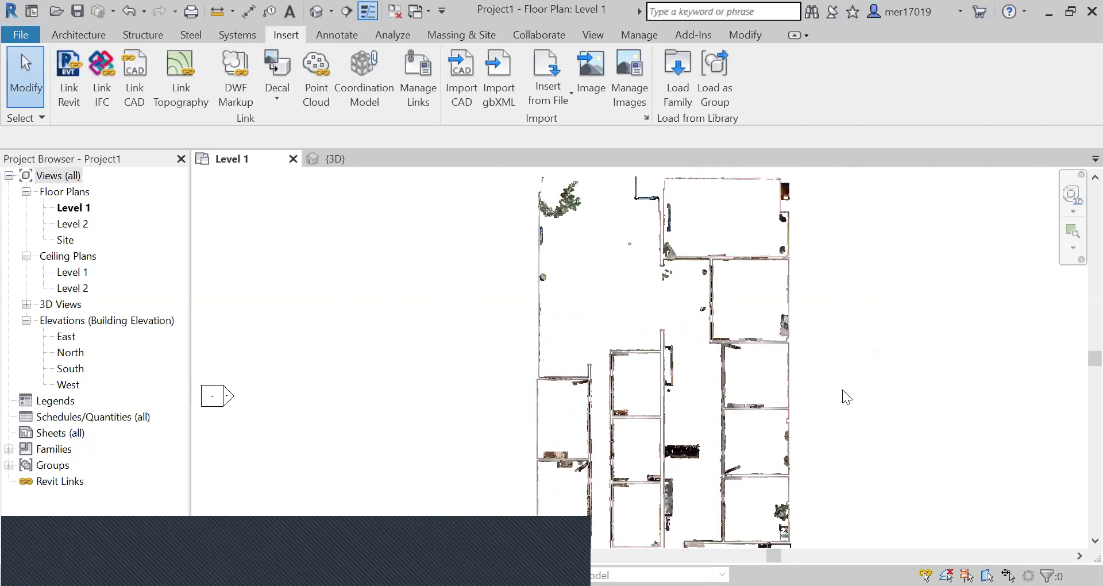
key(z)
key(f)
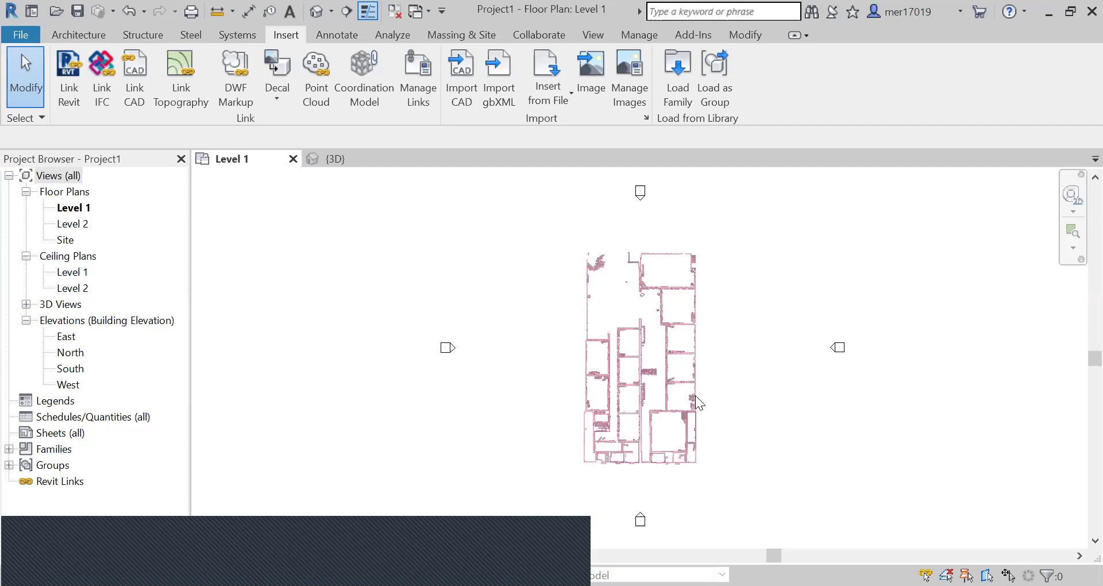
Draw a vertical detail line beside the scanned Level 1 plan
key(d)
key(l)
scroll(722, 519, up, 2)
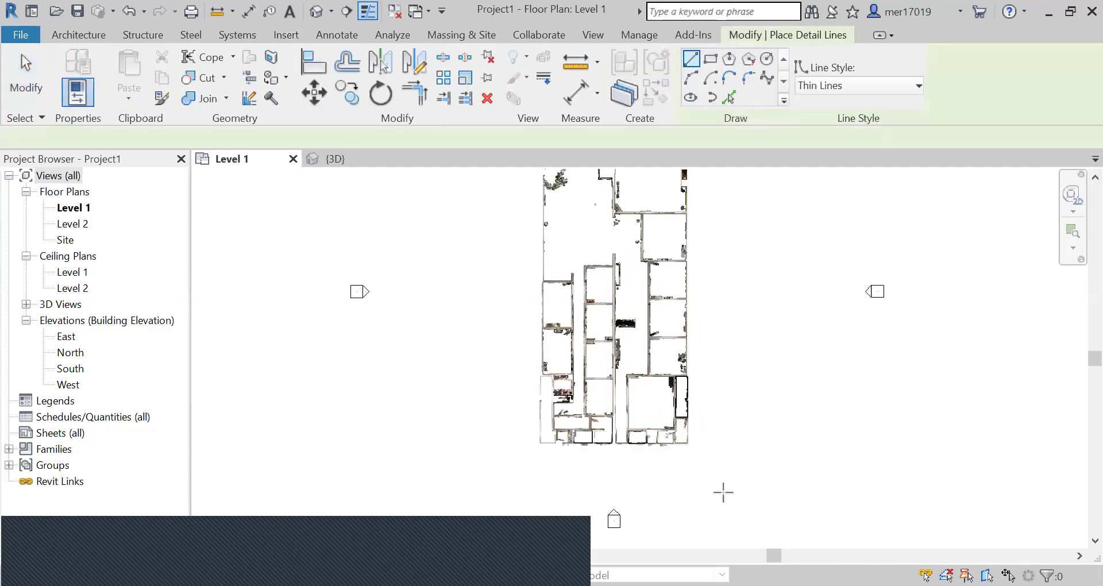
click(728, 492)
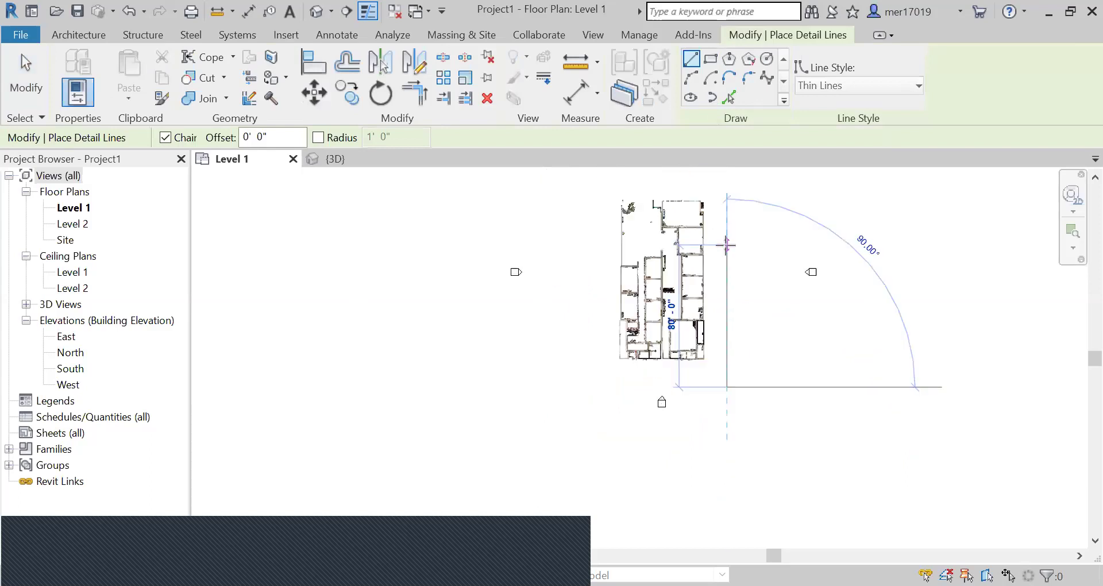
scroll(727, 244, down, 2)
click(726, 203)
key(Escape)
scroll(740, 284, up, 2)
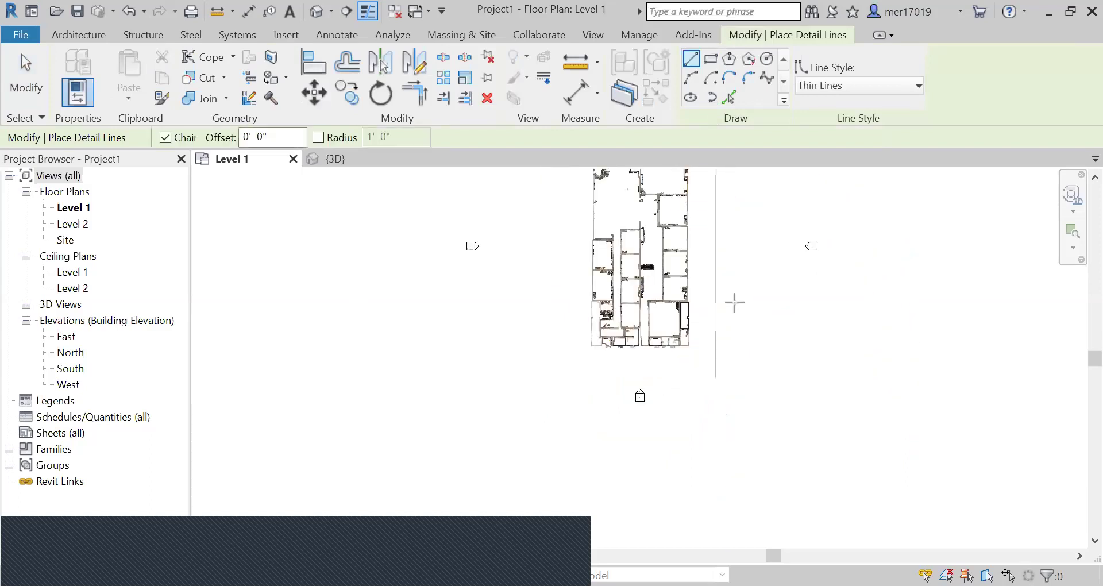
key(Escape)
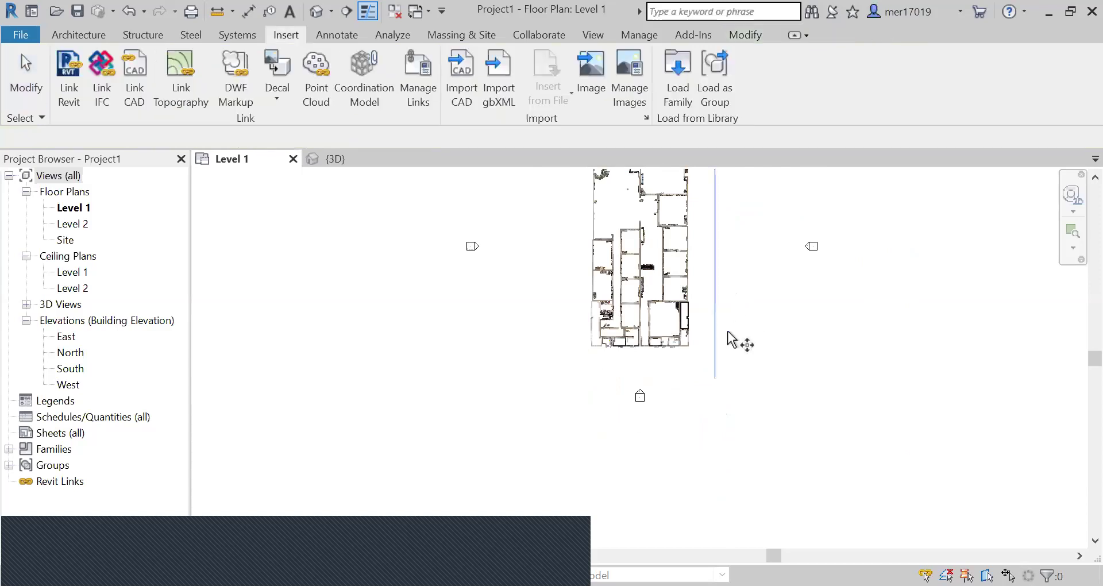
scroll(728, 327, up, 2)
scroll(726, 327, up, 1)
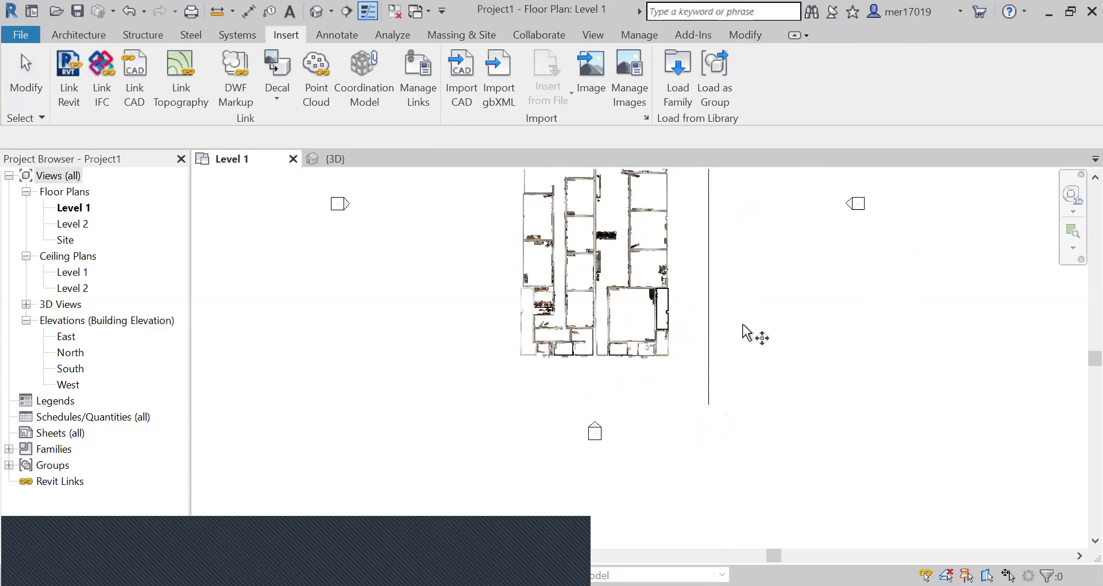
Move the detail line 16 feet left, nudge it right, then delete it
click(707, 375)
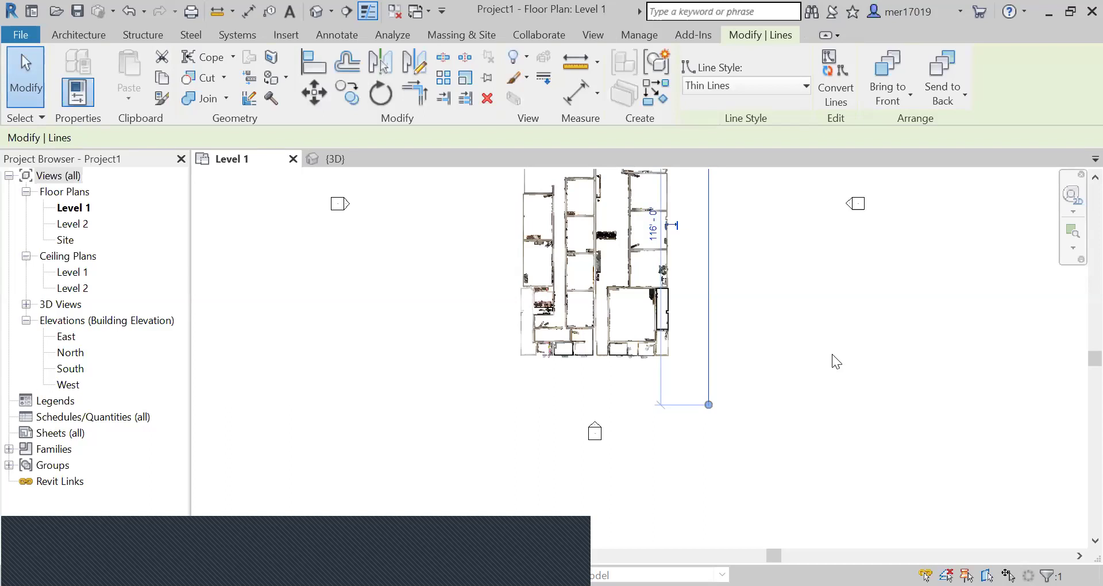
key(m)
key(v)
click(891, 345)
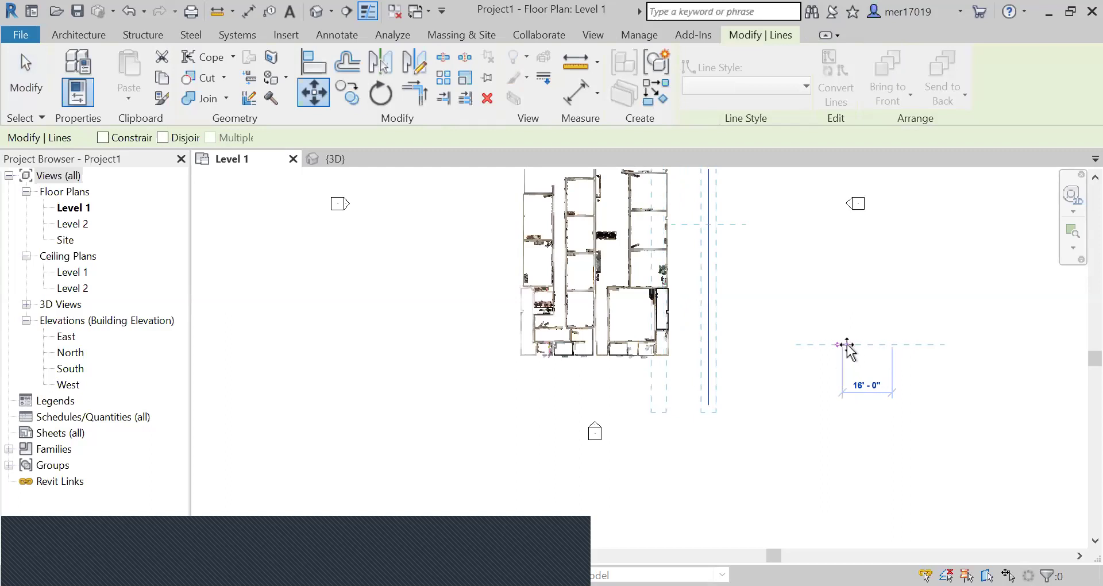
click(844, 345)
scroll(733, 306, up, 3)
key(Right)
key(Right)
key(Right)
scroll(681, 448, down, 4)
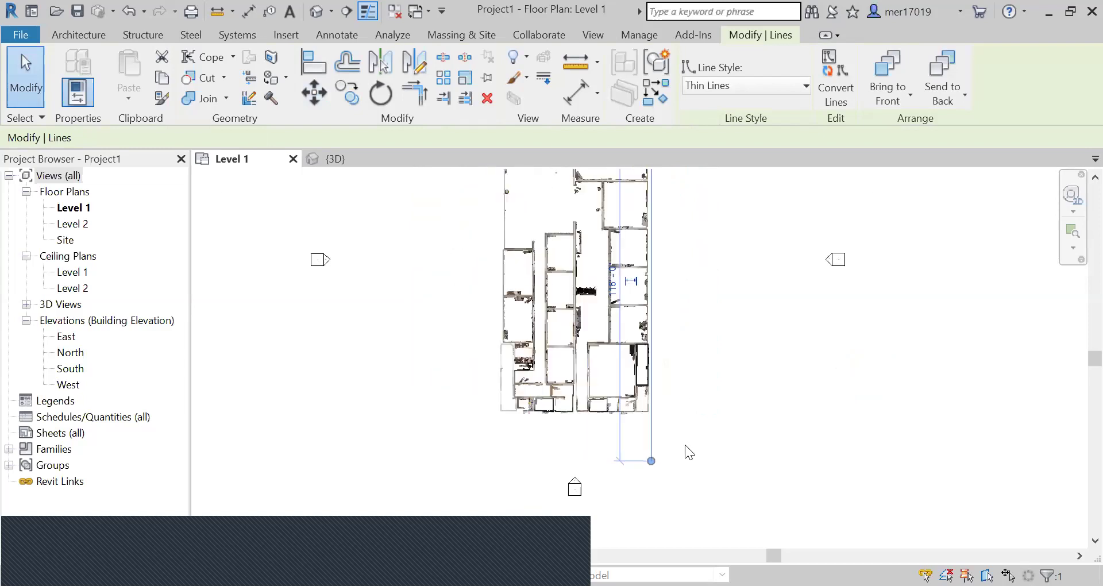
scroll(661, 190, up, 3)
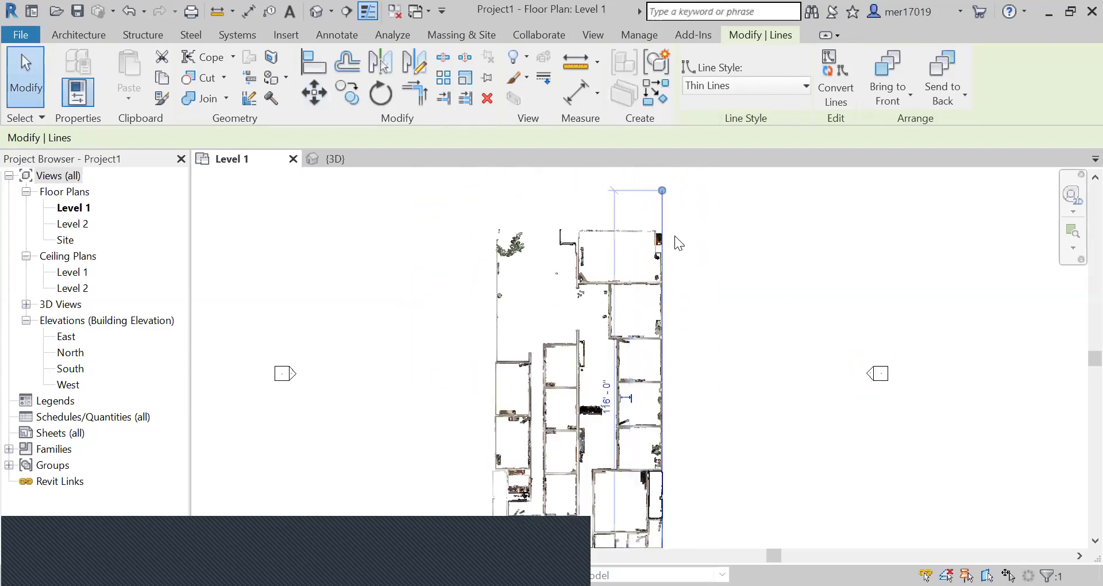
scroll(674, 236, down, 1)
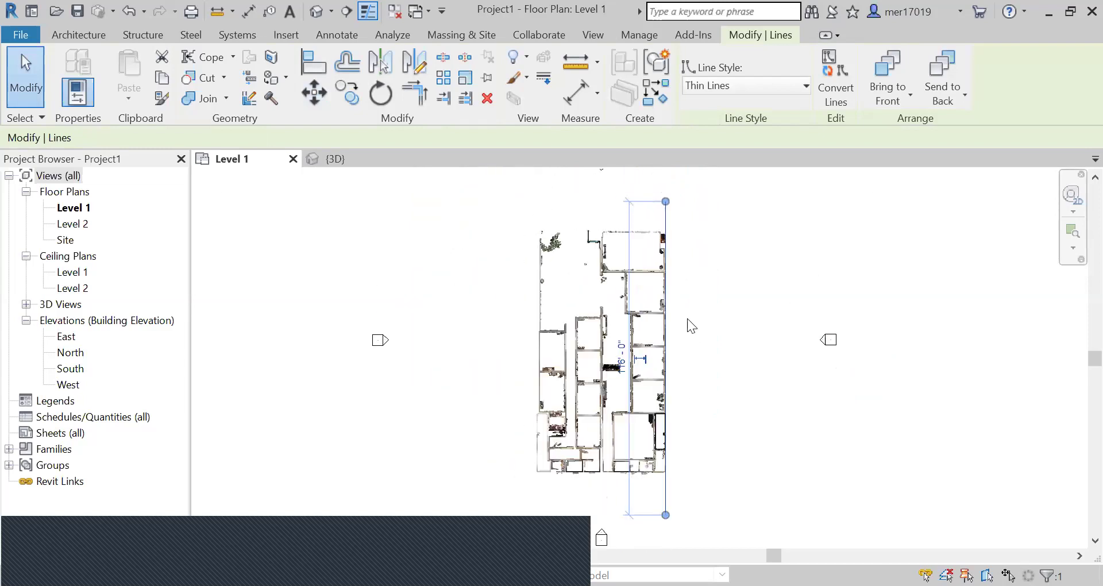
key(Delete)
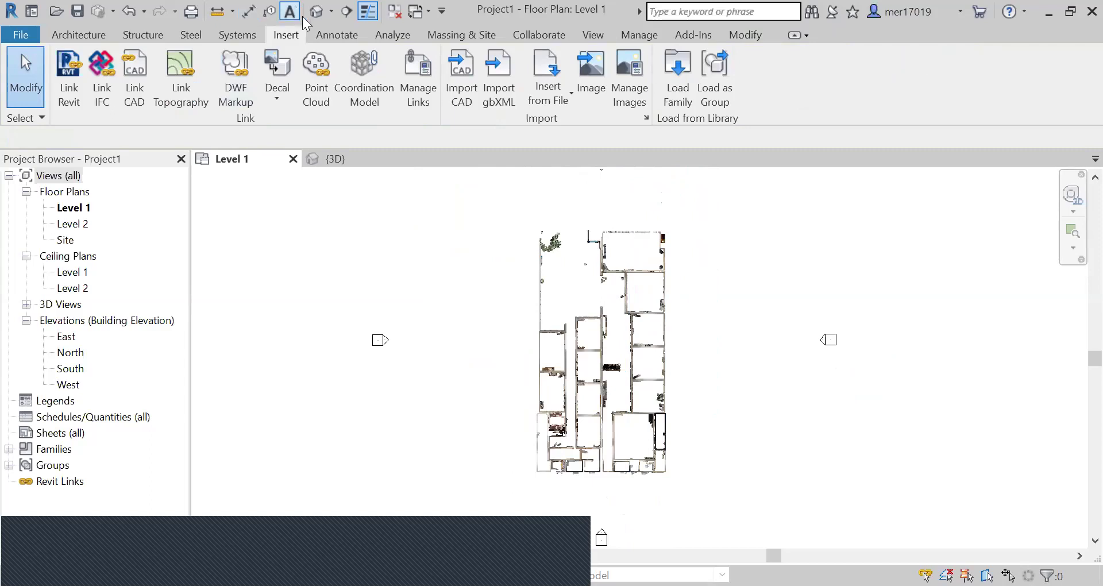
Place a north–south section line across the plan's right side and reselect it
click(346, 11)
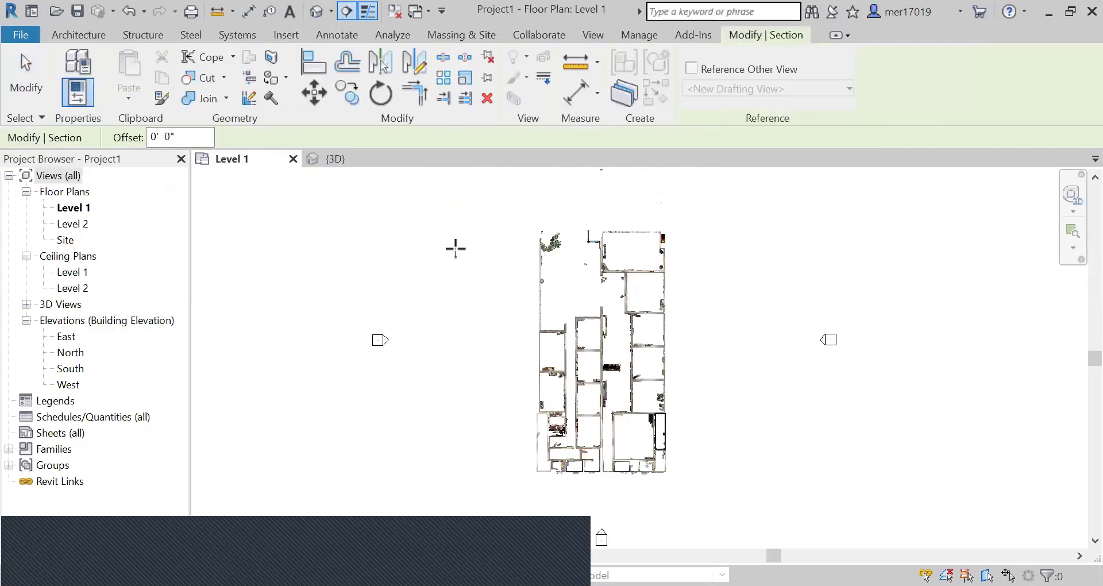
click(640, 494)
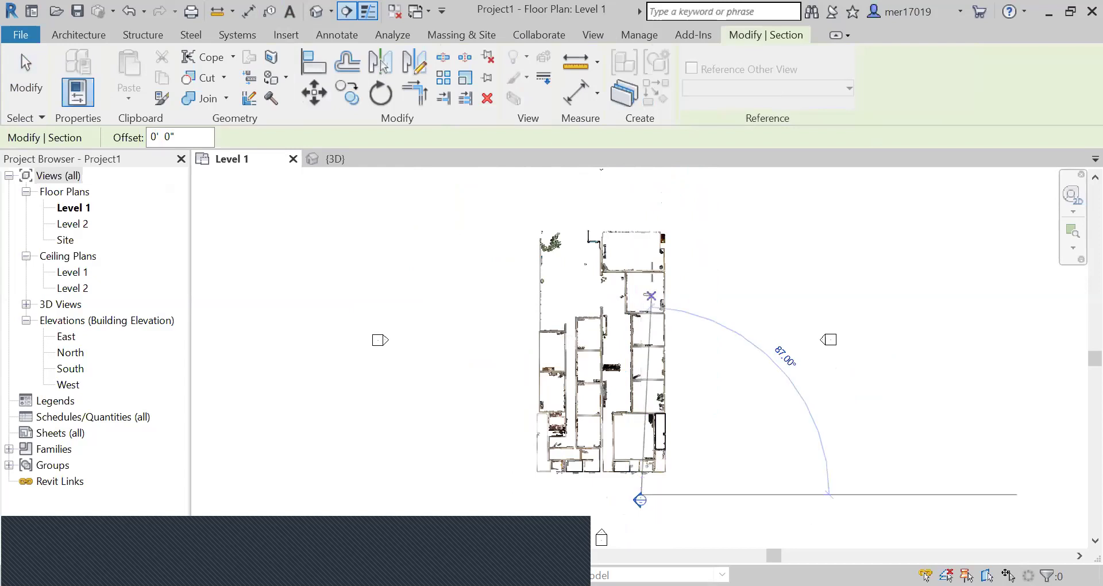
click(640, 208)
key(Escape)
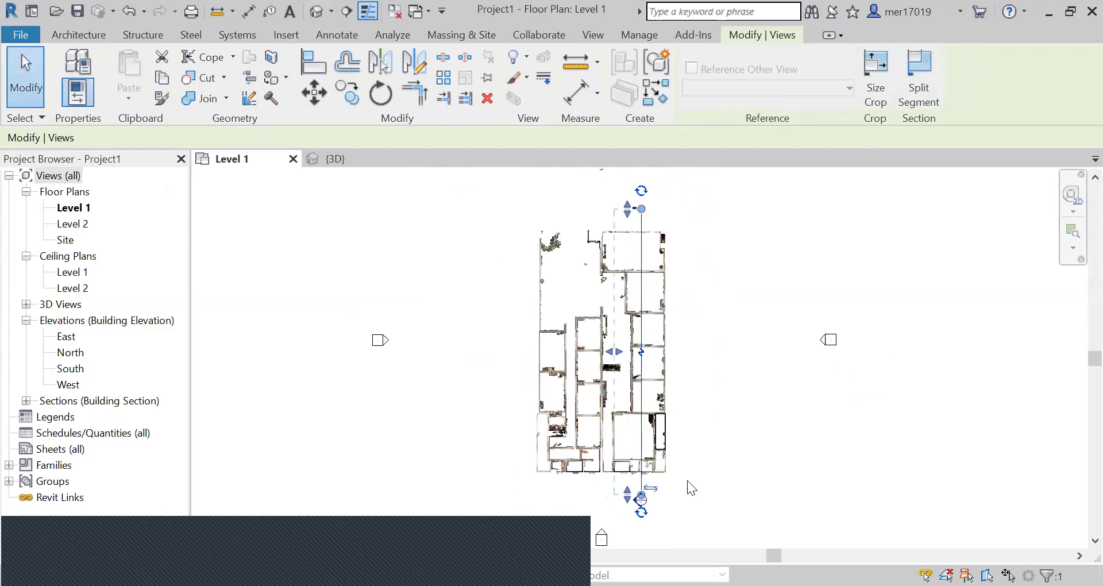
click(664, 525)
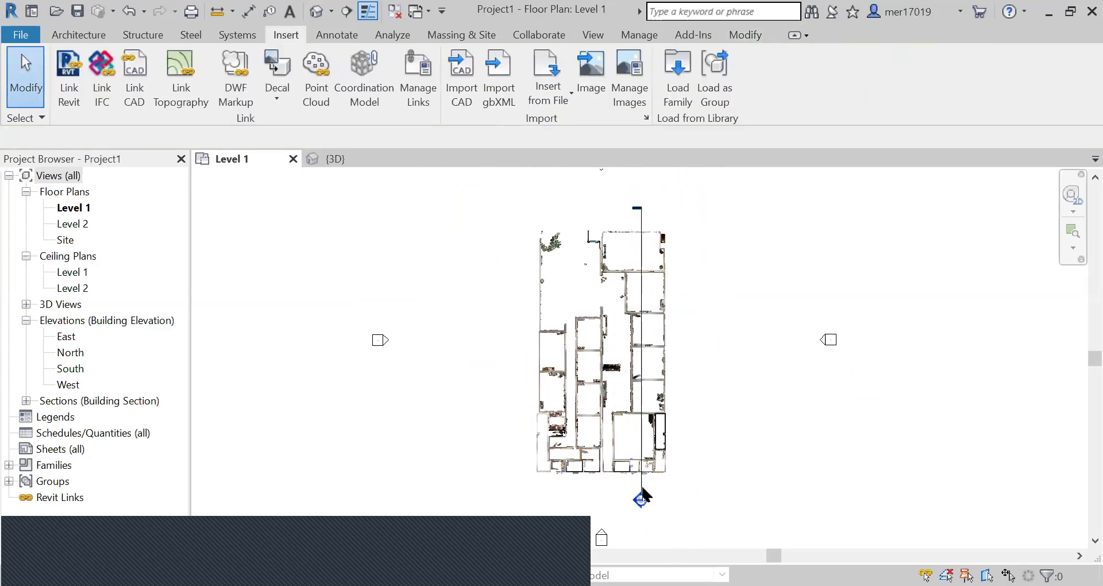
scroll(644, 510, up, 3)
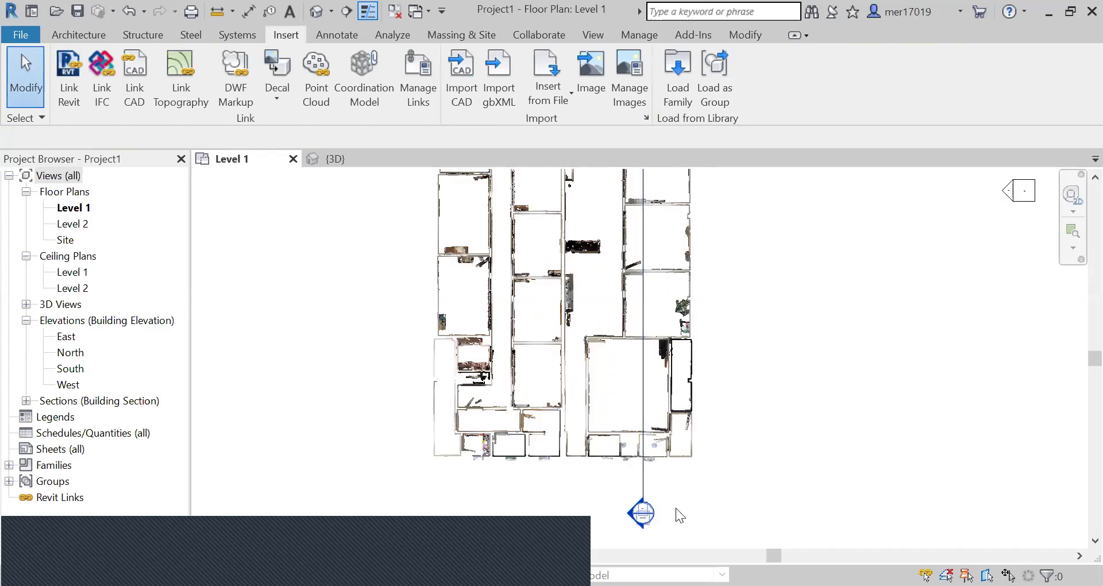
click(644, 492)
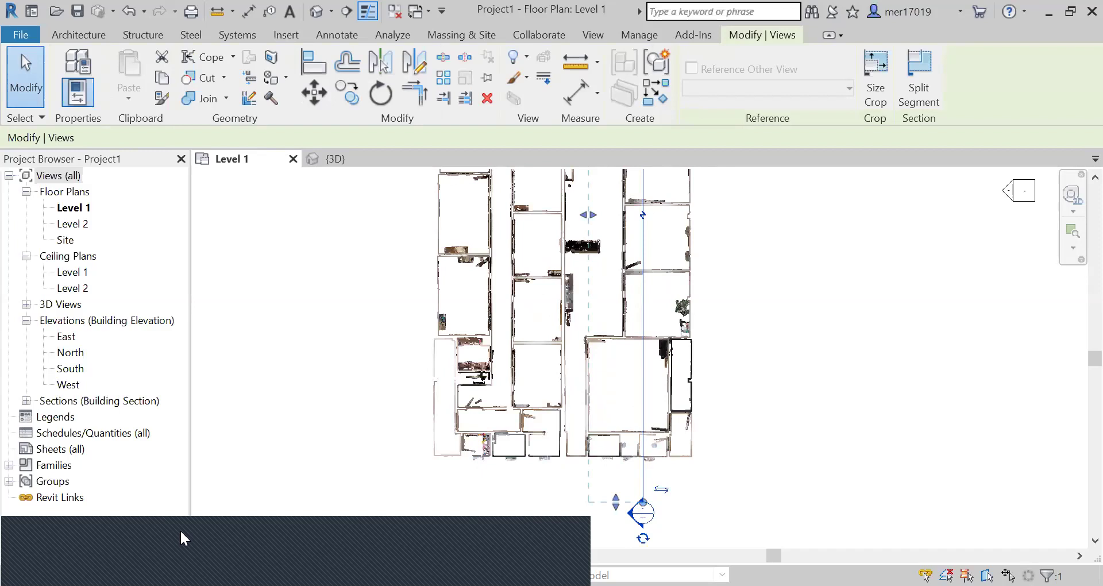
Change the section's Far Clip Offset from 10' 0" to 1" and apply it
click(157, 555)
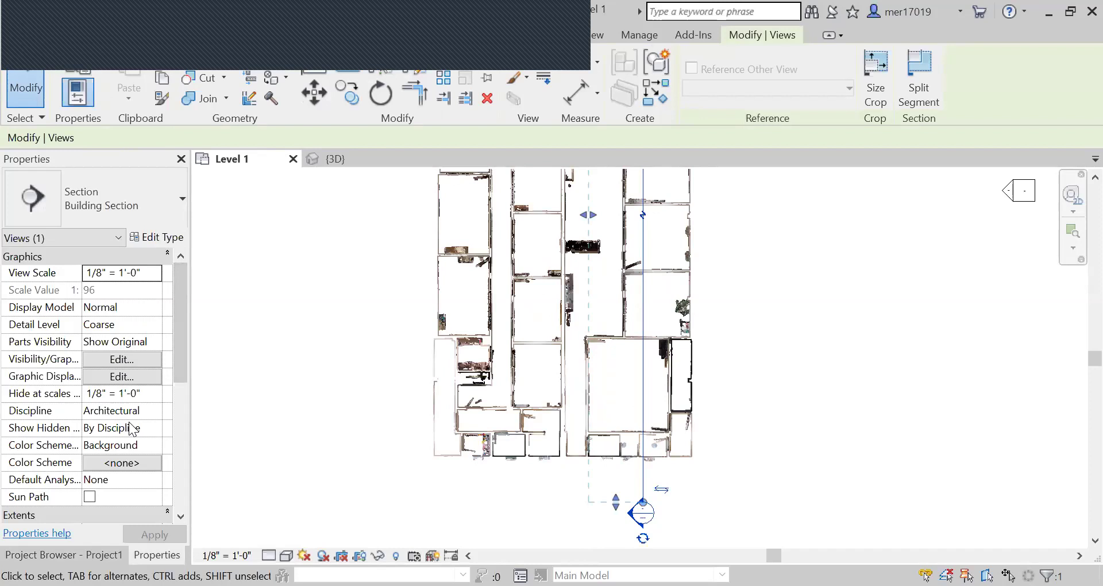
scroll(136, 415, down, 4)
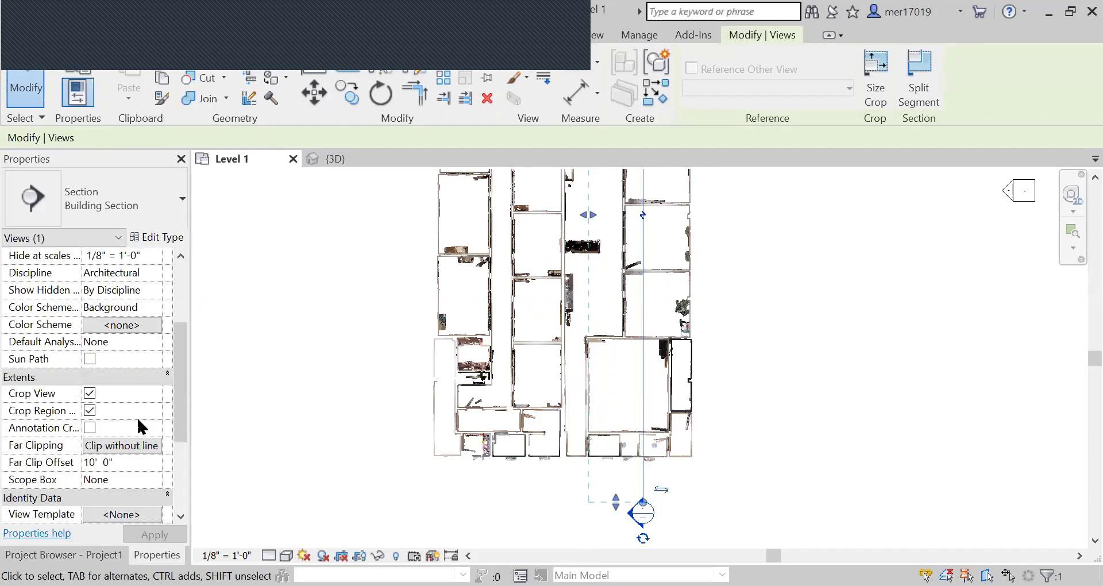
click(123, 461)
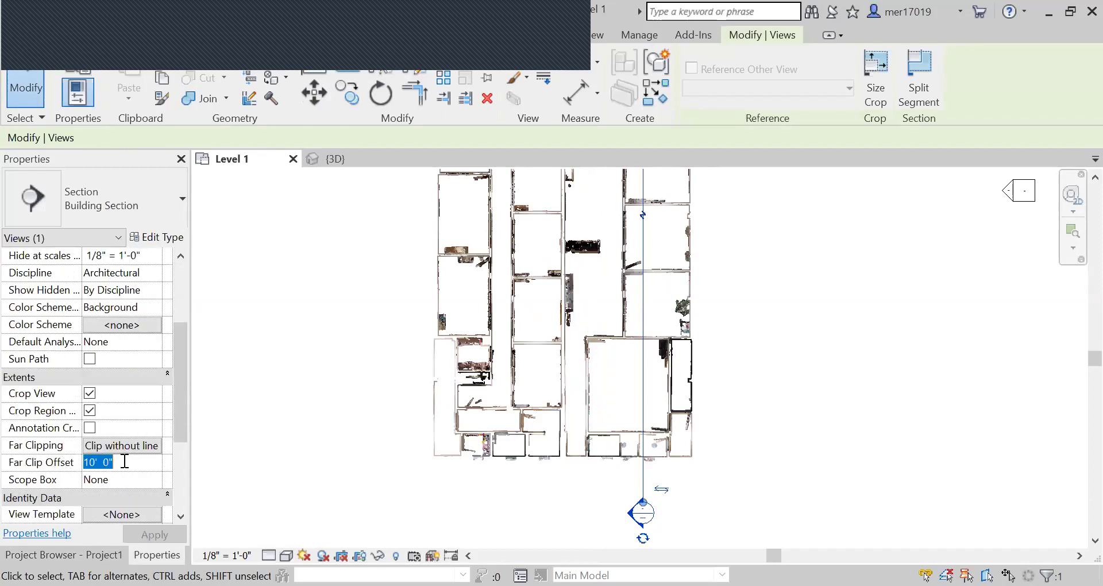
text(1)
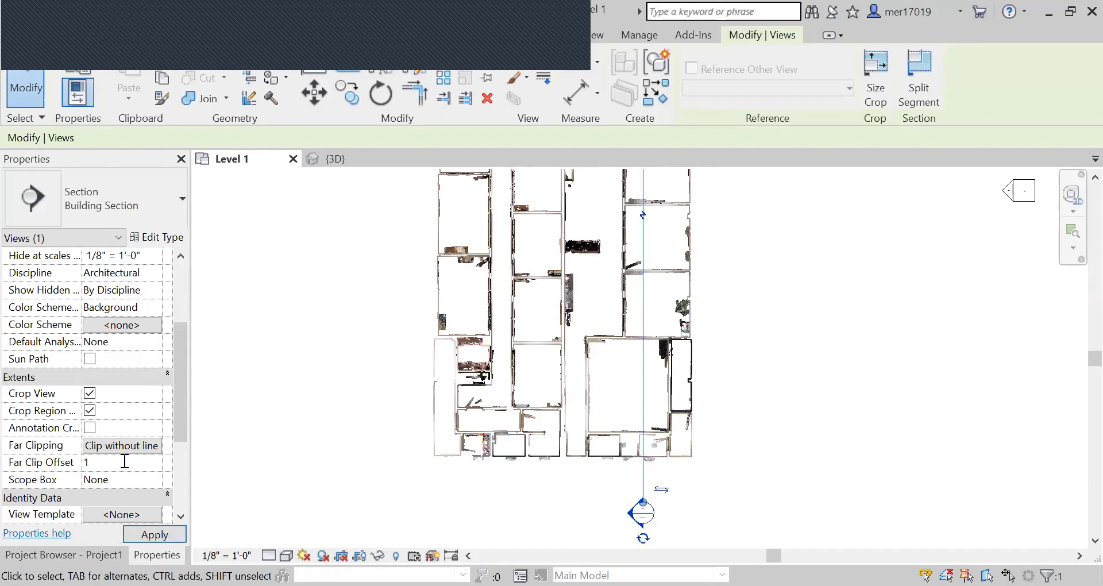
click(150, 537)
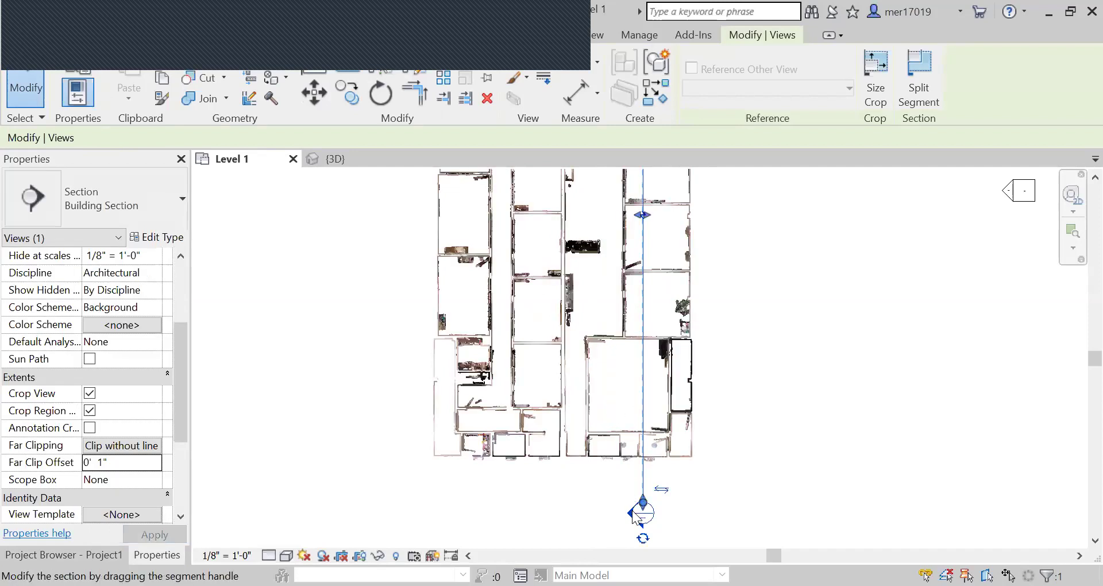
scroll(632, 510, up, 2)
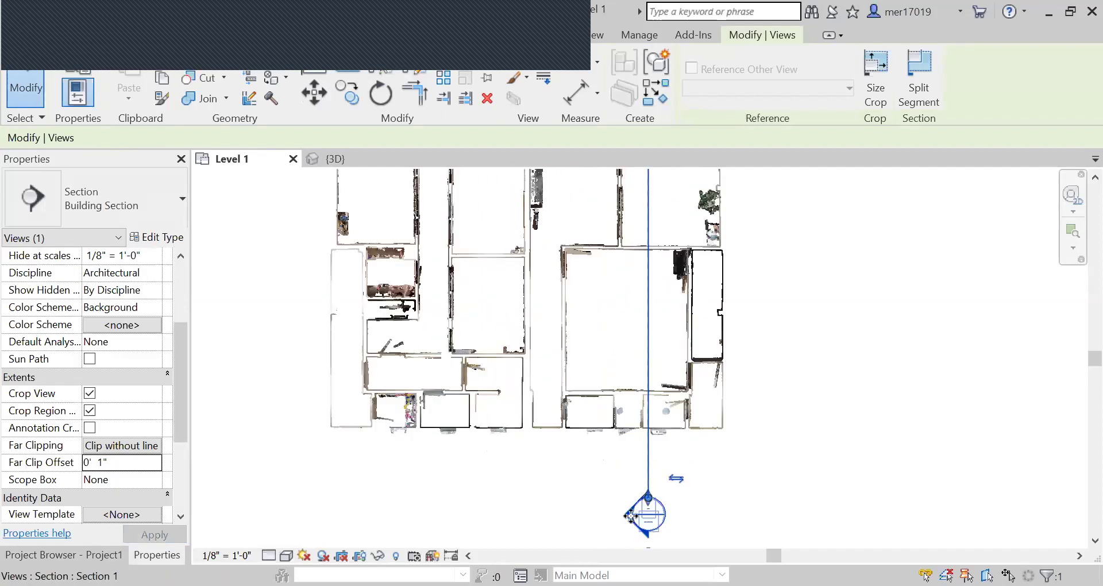
Open Section 1 at Fine detail and inspect the one-inch scan slice between Level 1 and Level 2
key(Escape)
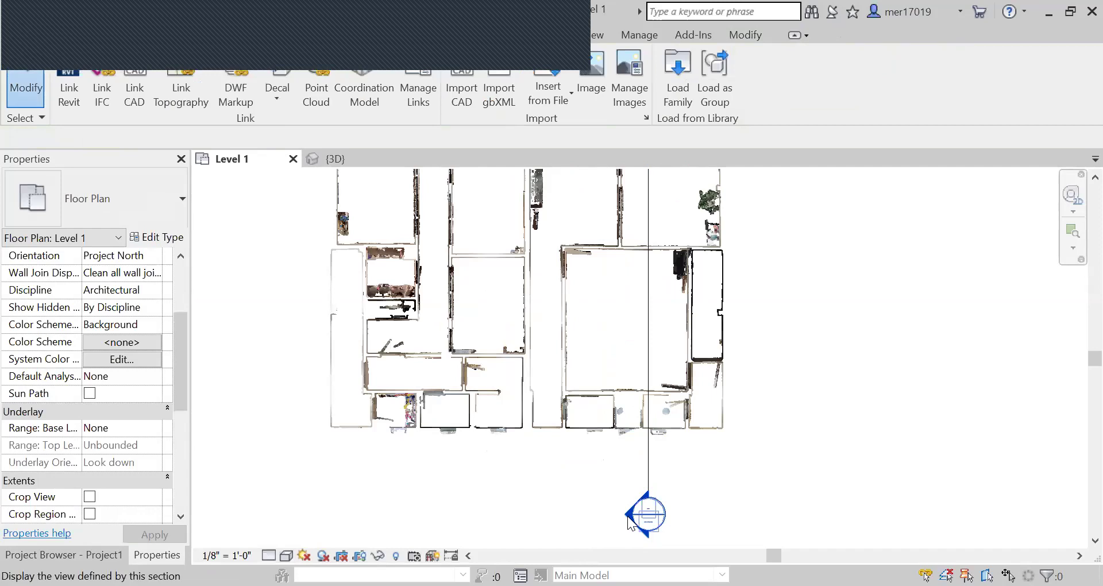
double_click(627, 516)
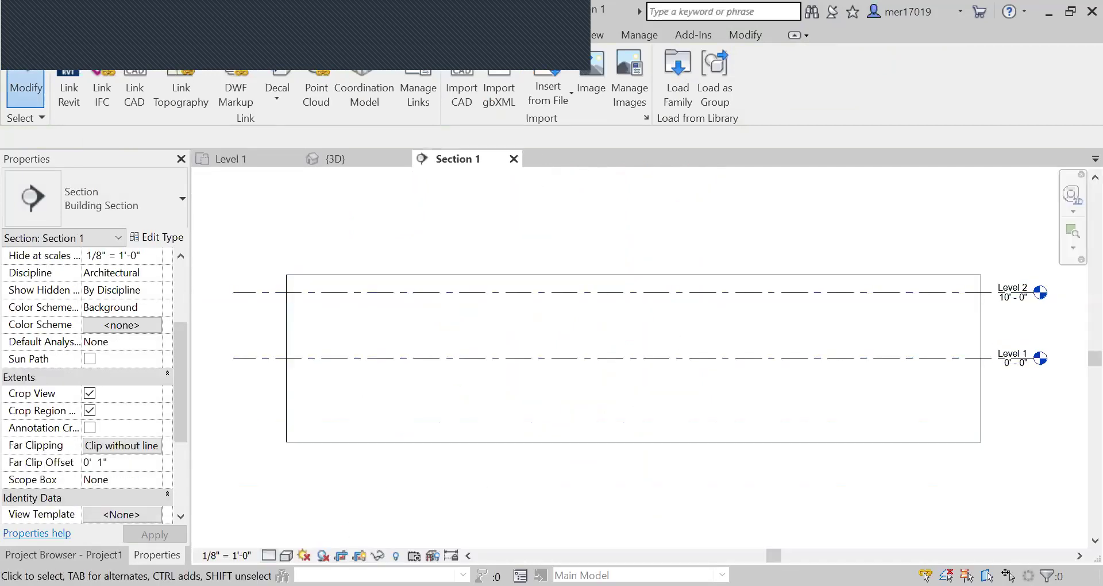
click(269, 555)
click(286, 538)
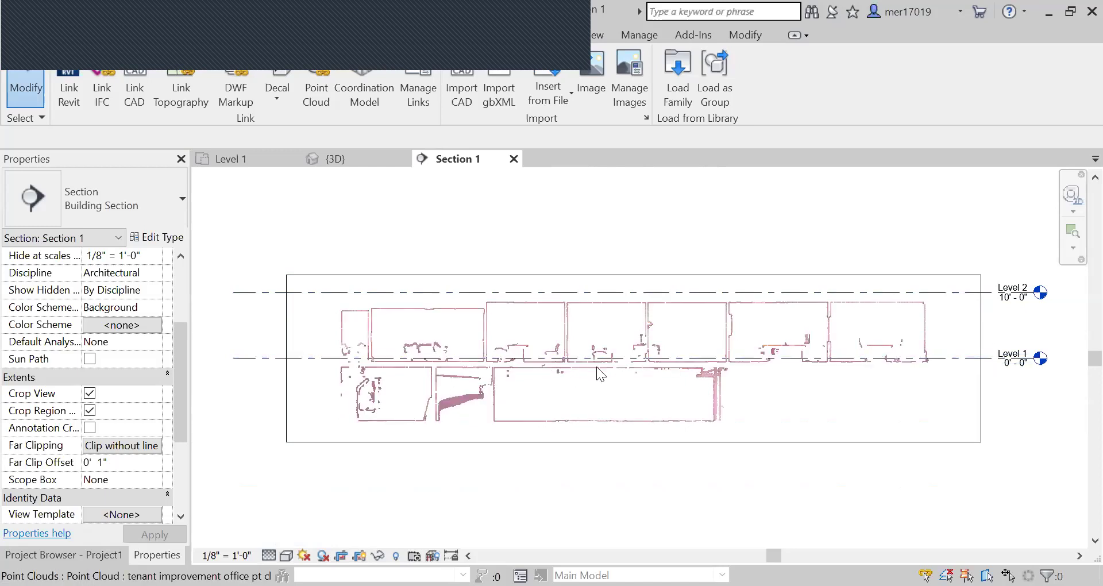
scroll(597, 366, up, 3)
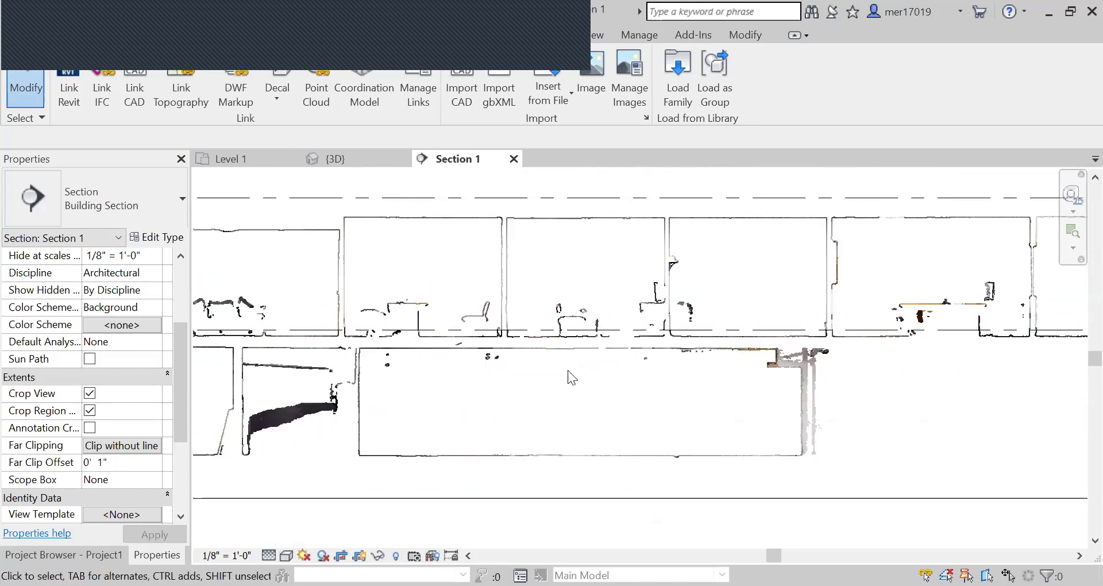
scroll(784, 319, up, 5)
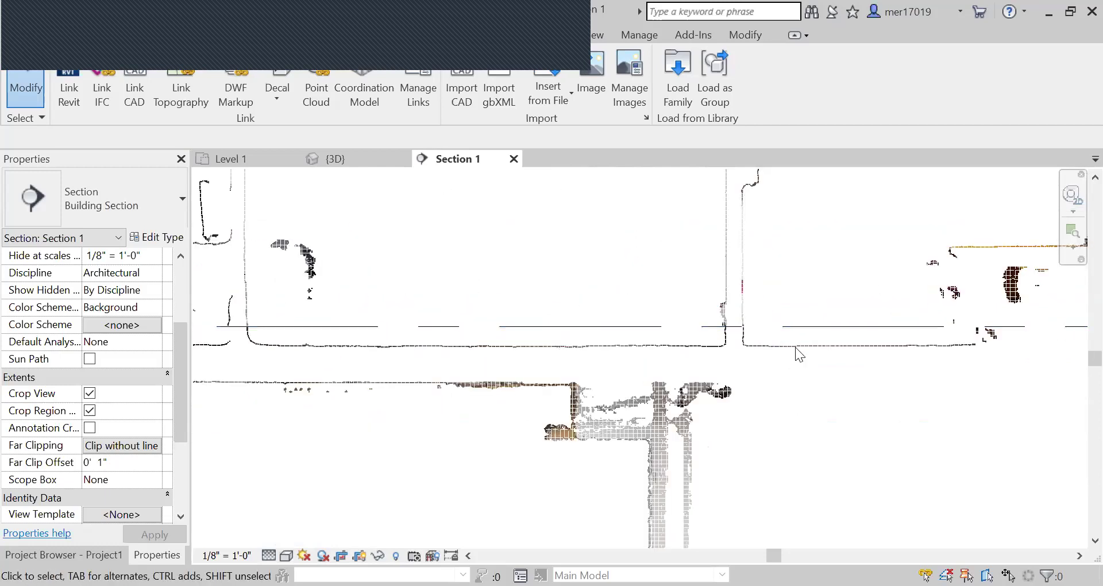
scroll(593, 309, down, 5)
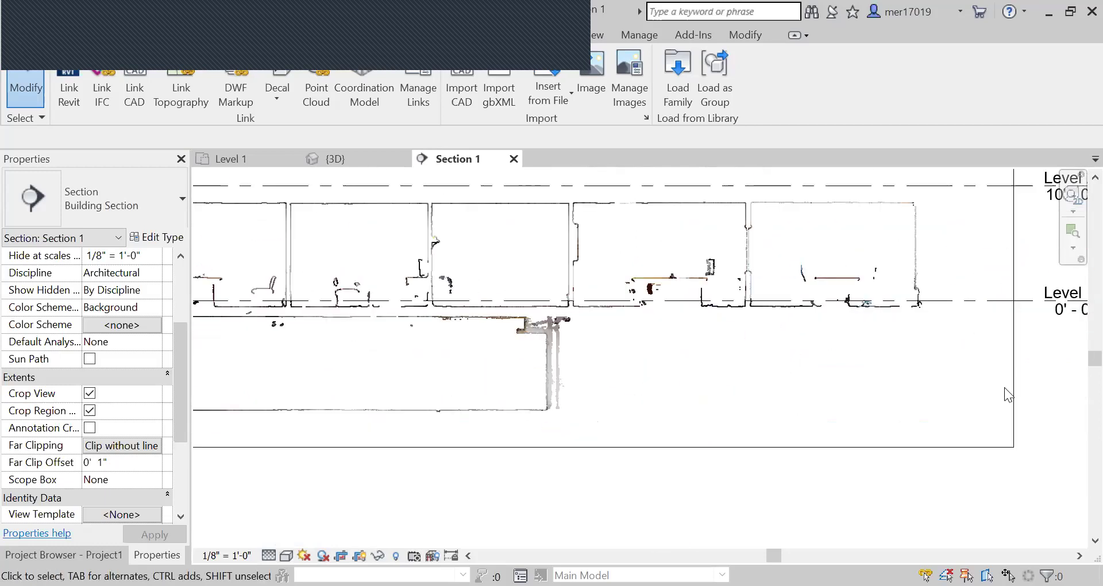
scroll(803, 368, down, 2)
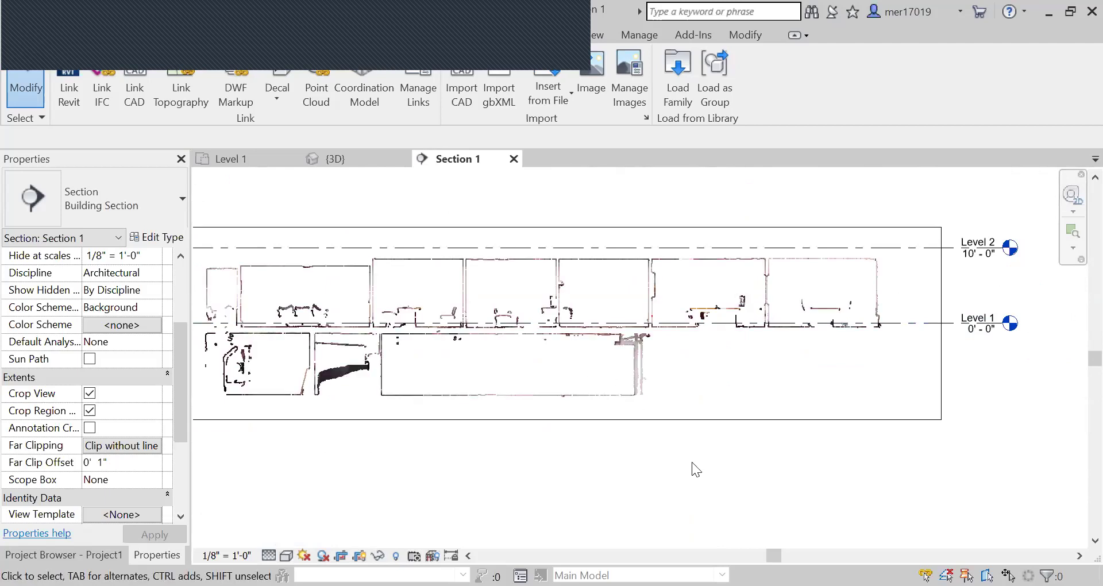
Select the point cloud in Section 1 and start moving it with MV
drag(698, 405, 601, 368)
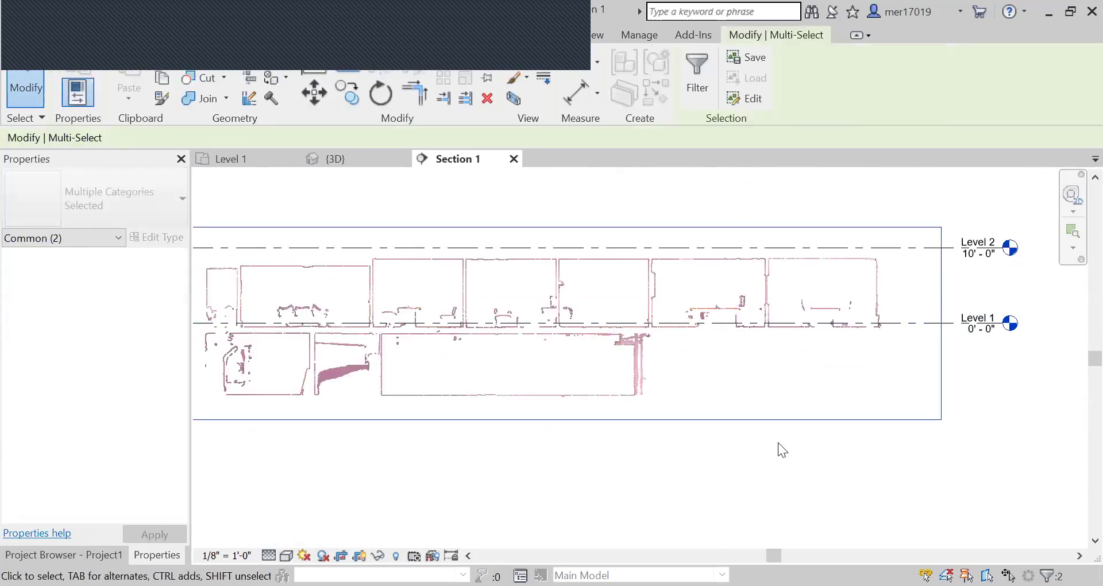
key(m)
key(v)
scroll(661, 334, up, 4)
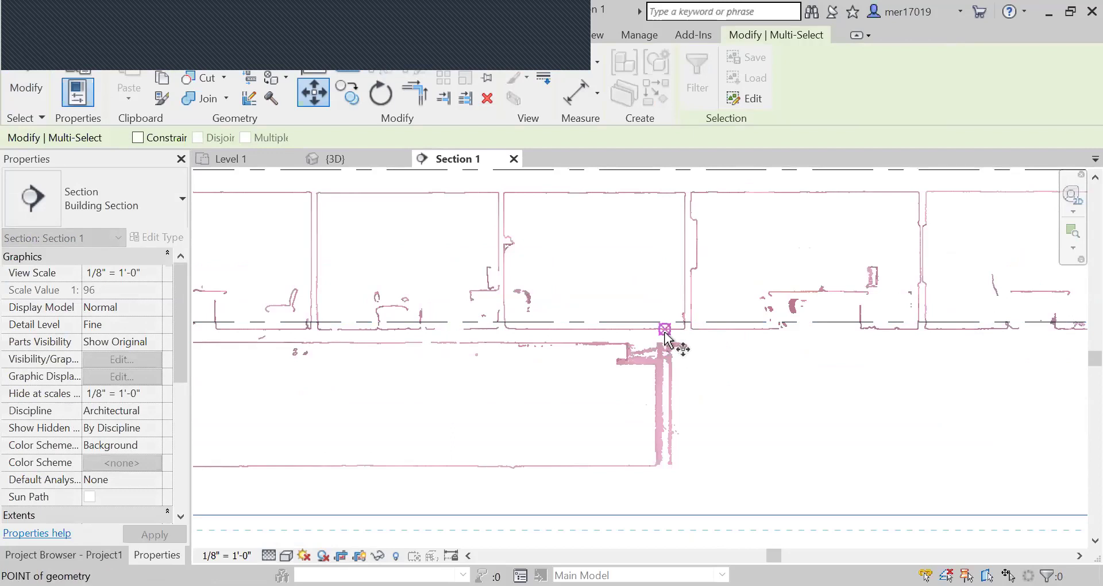
scroll(669, 339, up, 3)
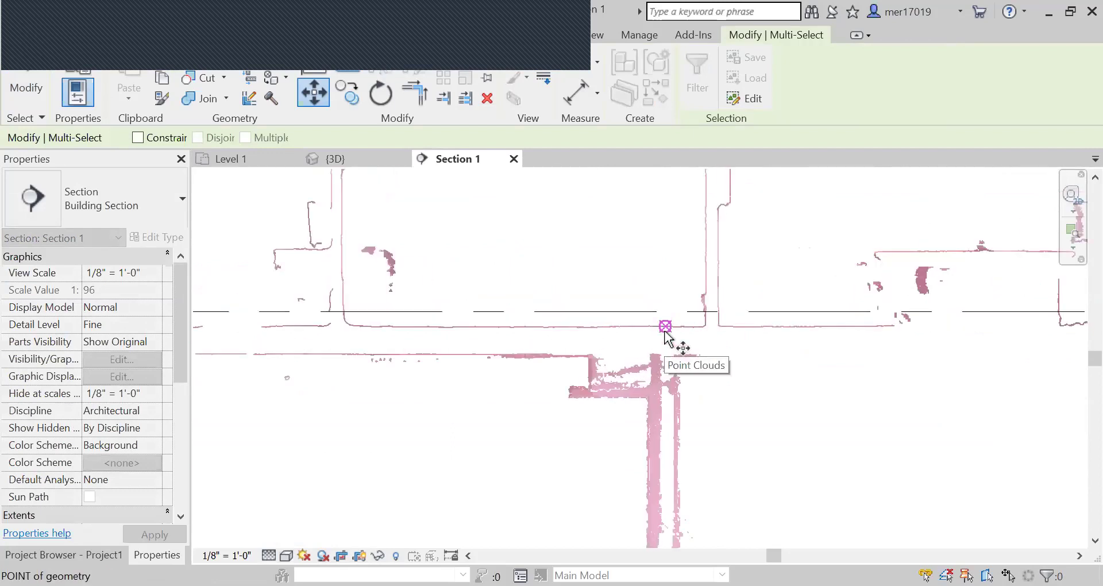
scroll(681, 339, up, 2)
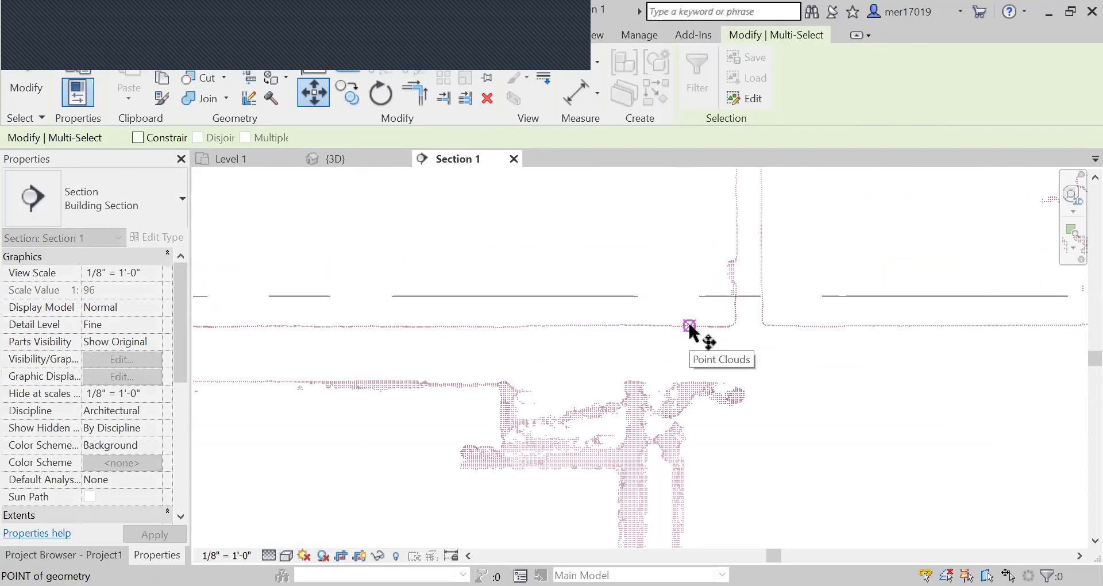
scroll(691, 331, up, 2)
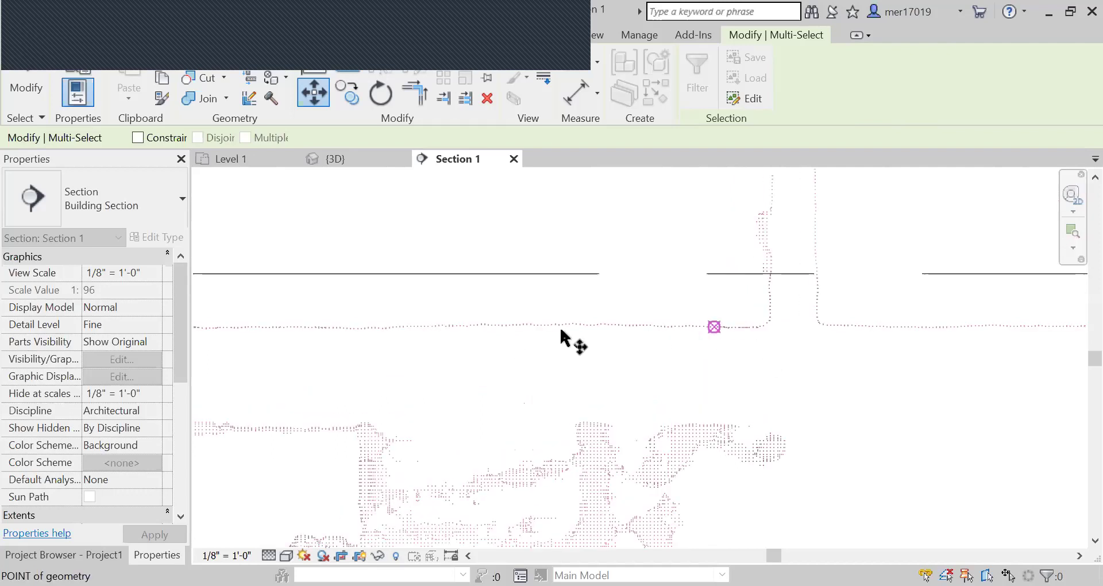
Move the scan vertically about 6 inches so its floor line sits on Level 1
scroll(575, 343, down, 2)
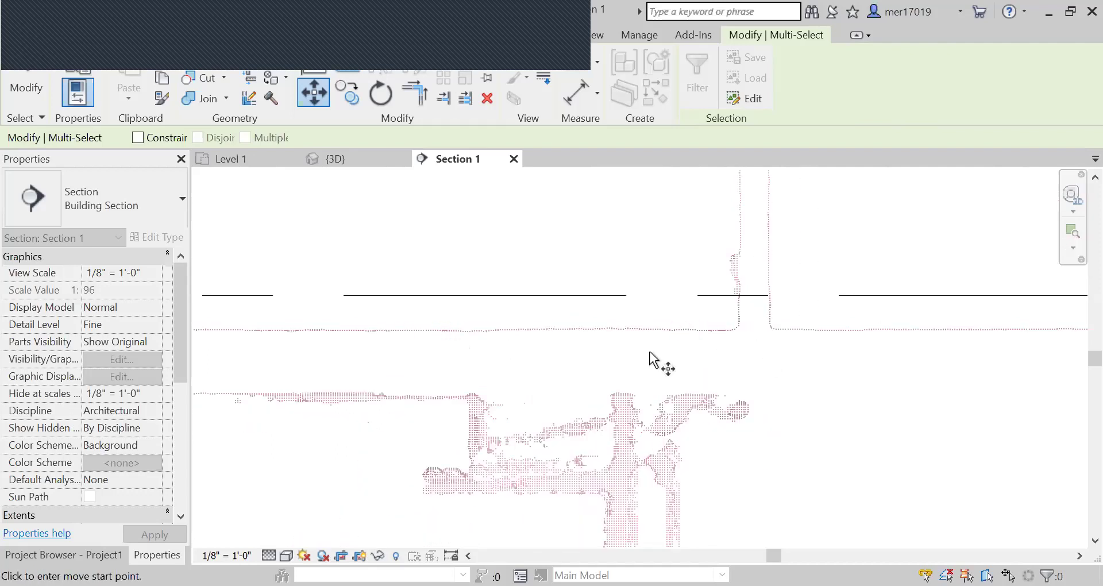
scroll(655, 361, down, 2)
scroll(650, 360, down, 3)
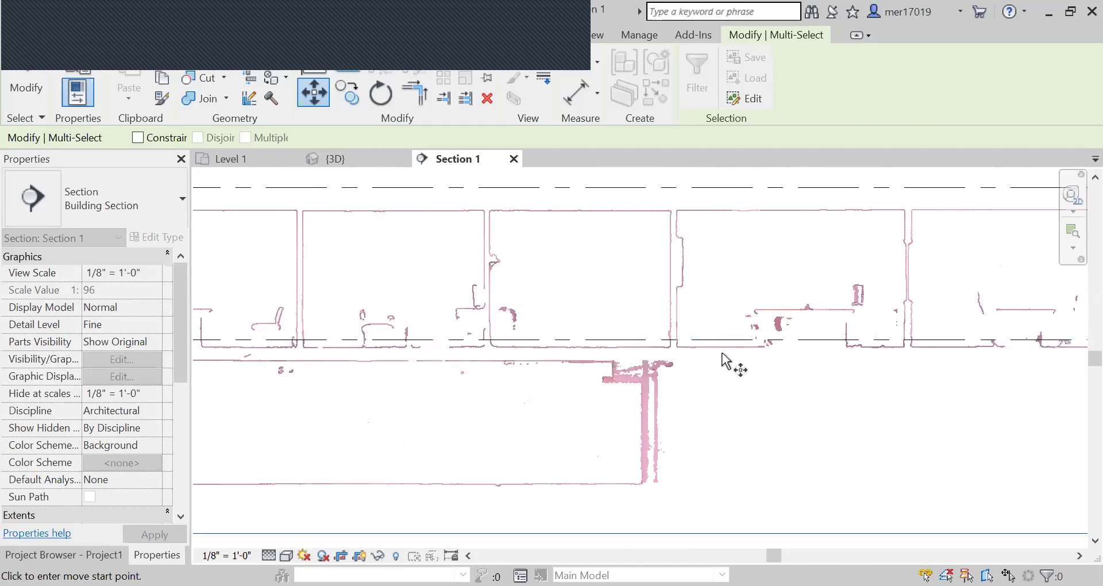
scroll(689, 363, down, 3)
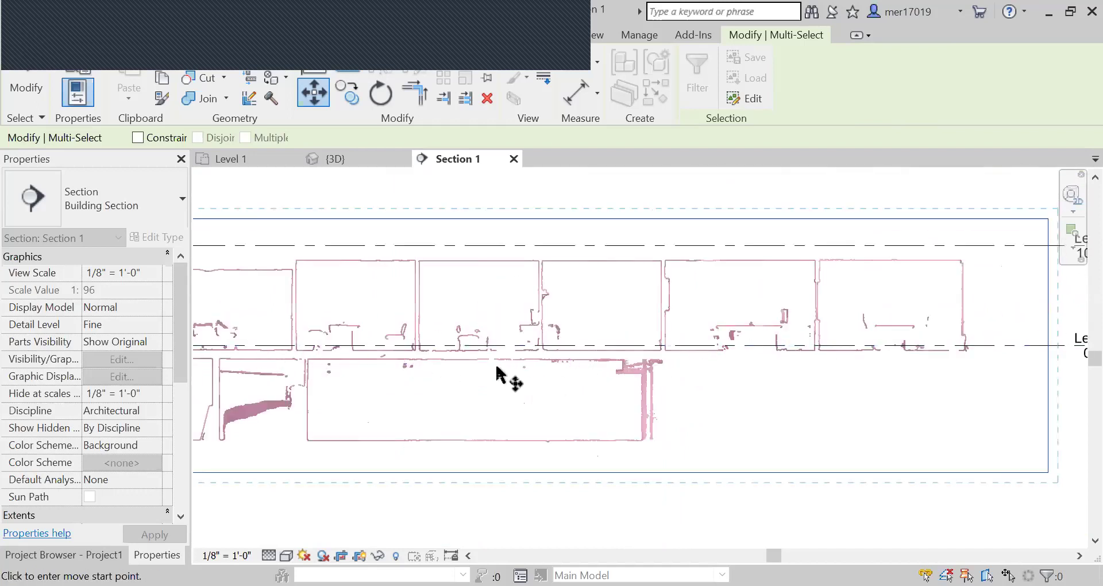
scroll(601, 355, up, 4)
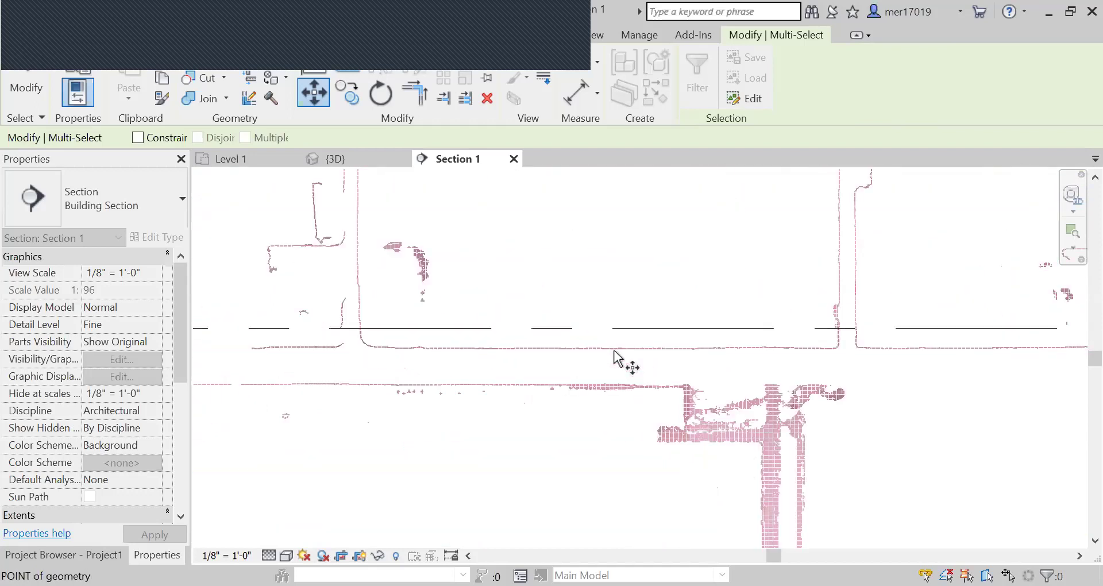
scroll(615, 357, up, 3)
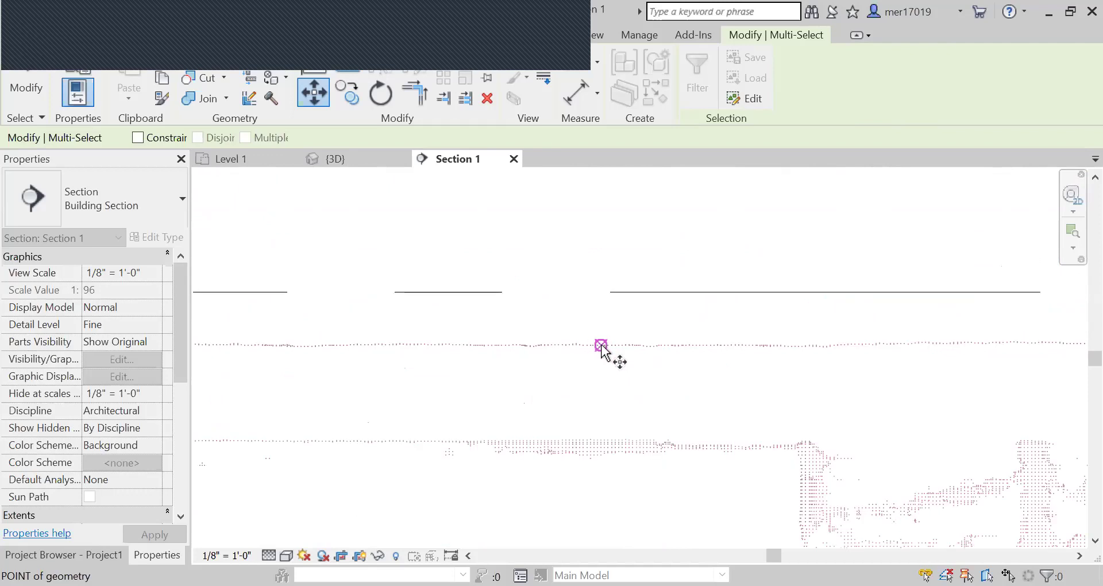
click(601, 345)
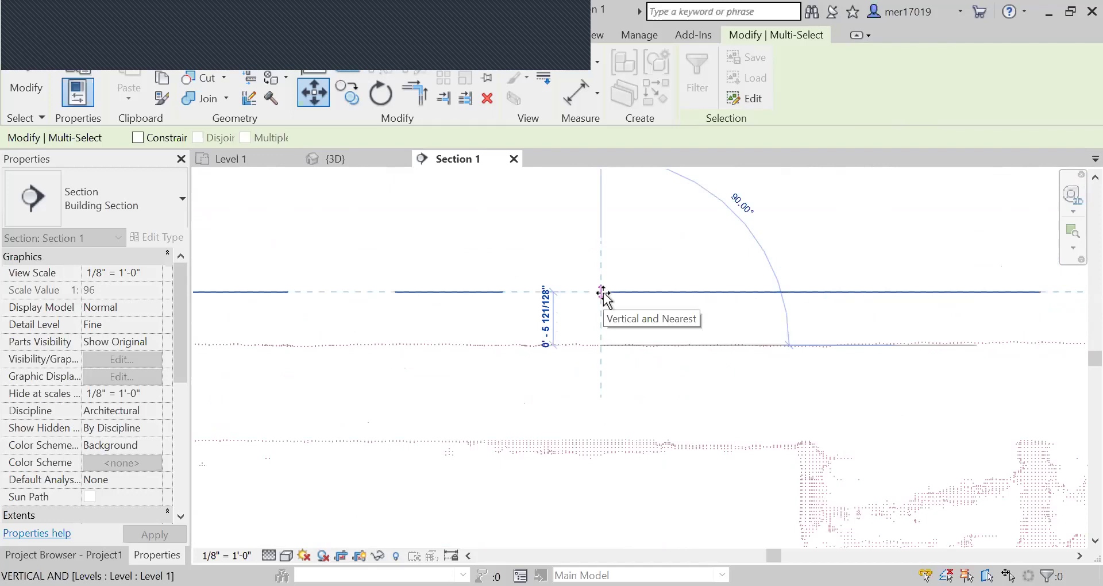
click(602, 293)
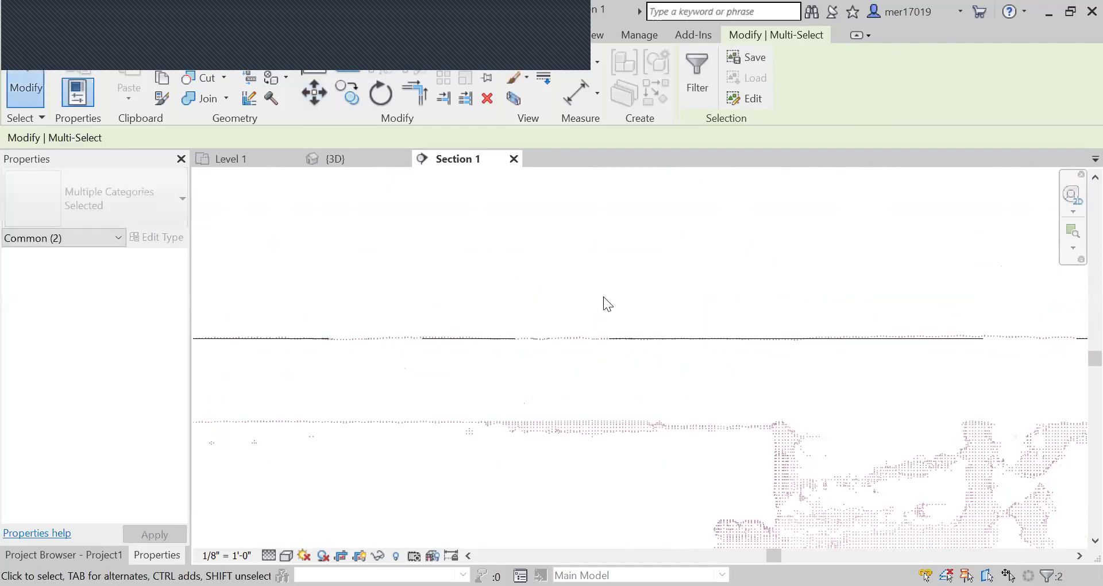
Return to the Level 1 floor plan, recentre the scanned floor, and clear all selections
scroll(684, 398, down, 5)
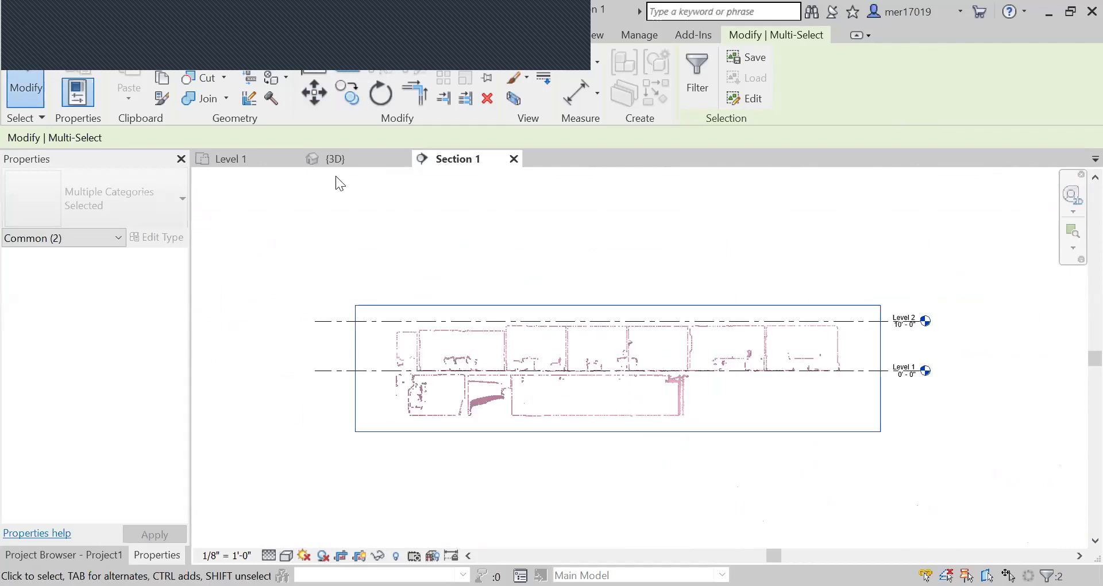
click(241, 156)
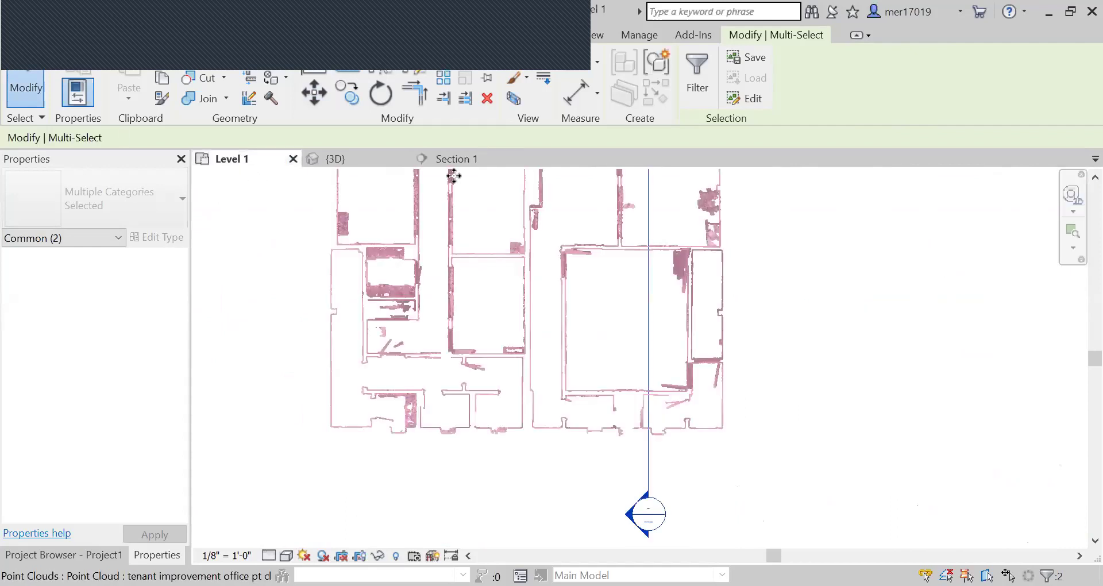
double_click(648, 316)
click(239, 158)
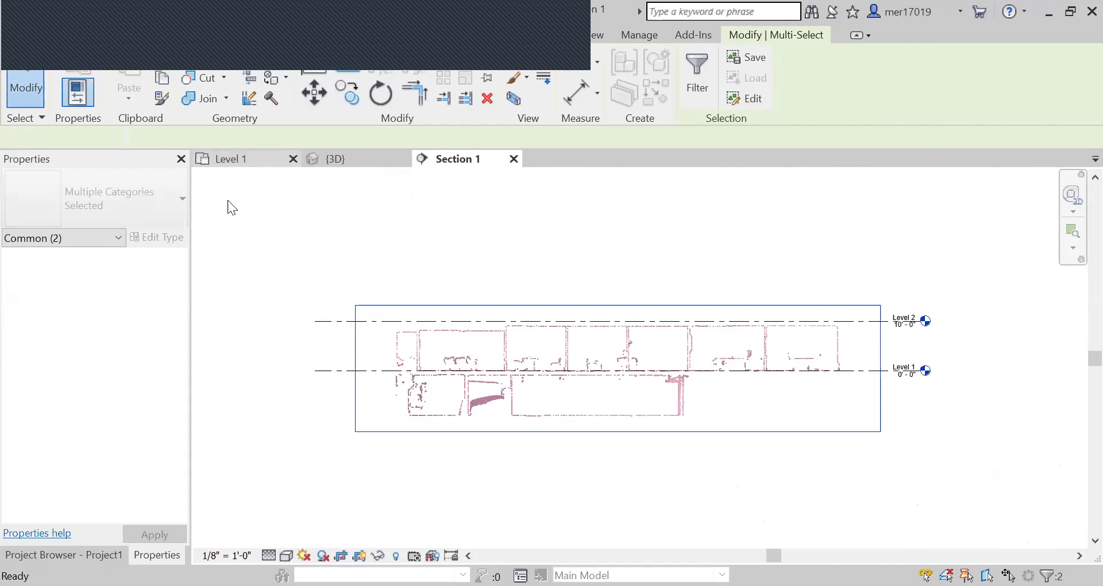
scroll(837, 499, down, 4)
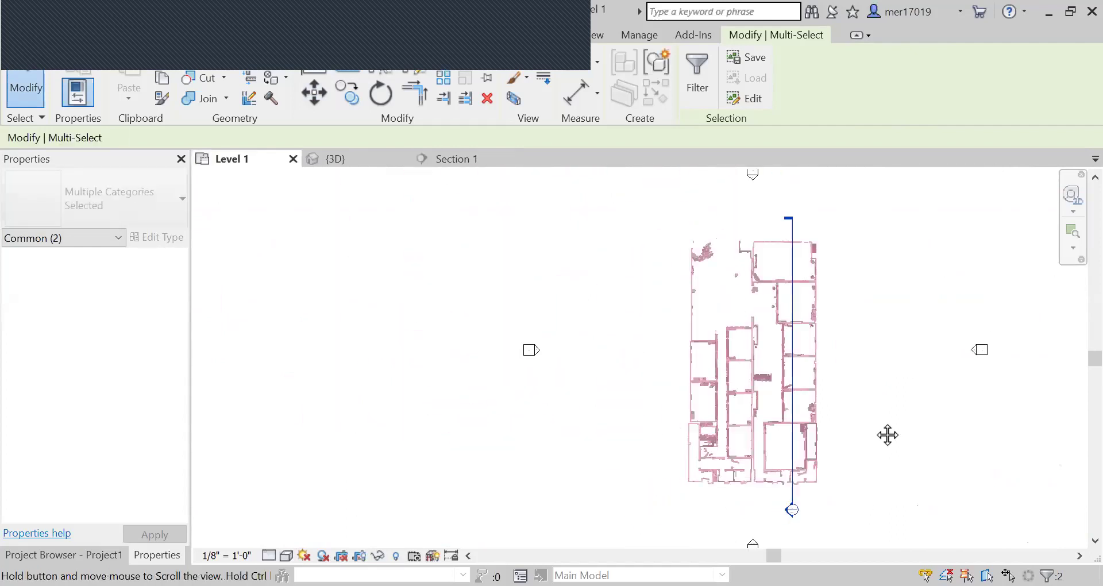
middle_drag(875, 422, 753, 398)
scroll(703, 493, up, 3)
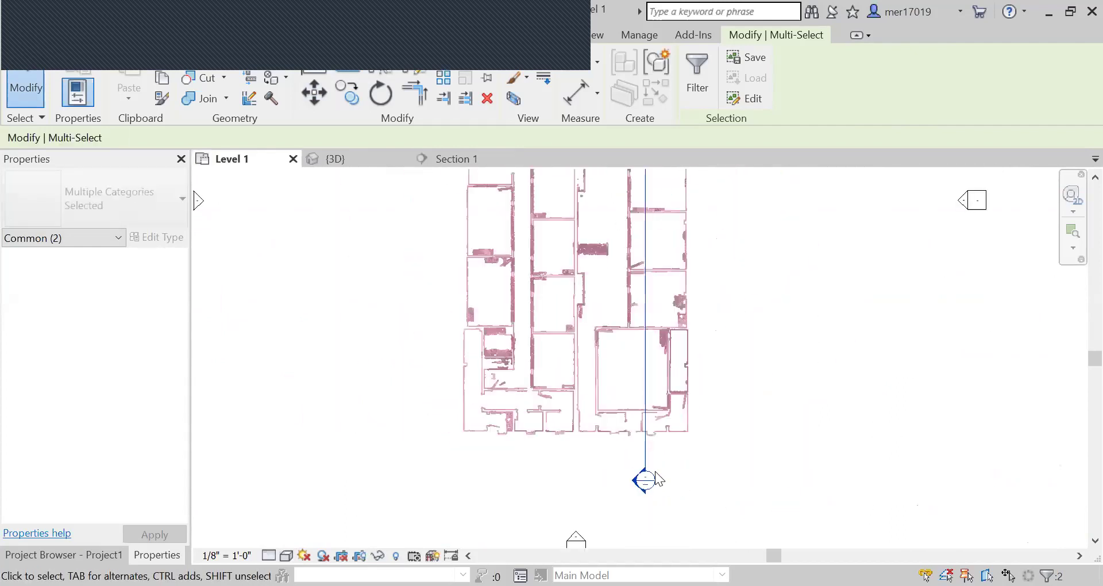
key(Escape)
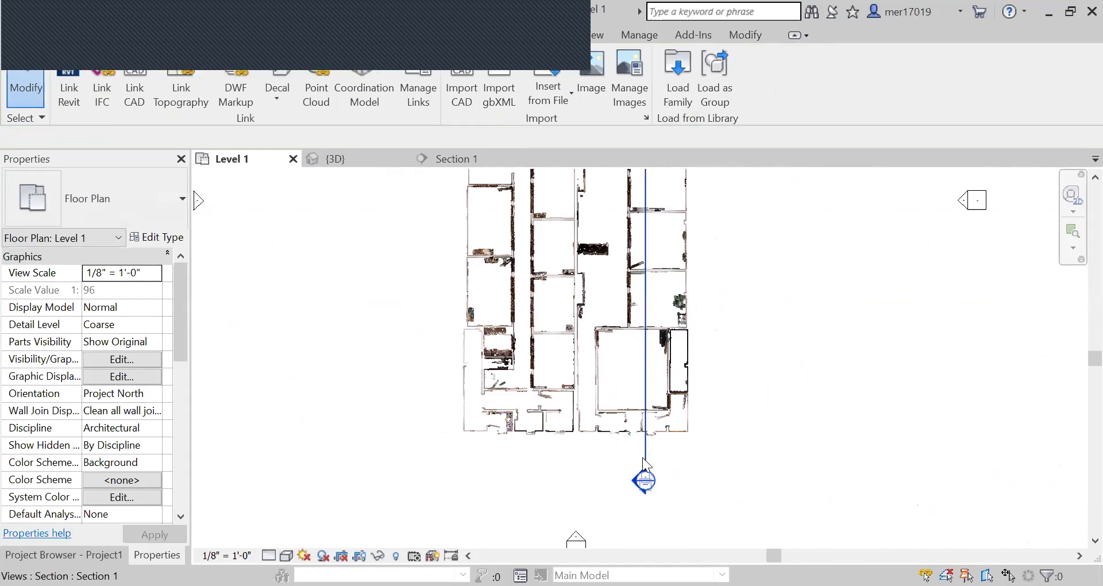
click(645, 457)
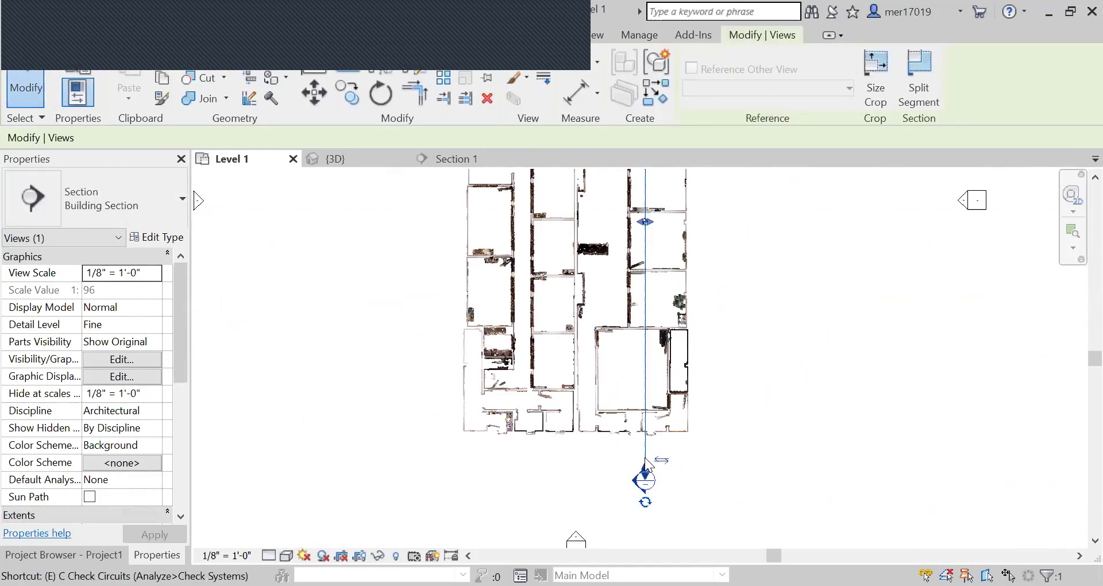
key(Escape)
scroll(711, 483, down, 2)
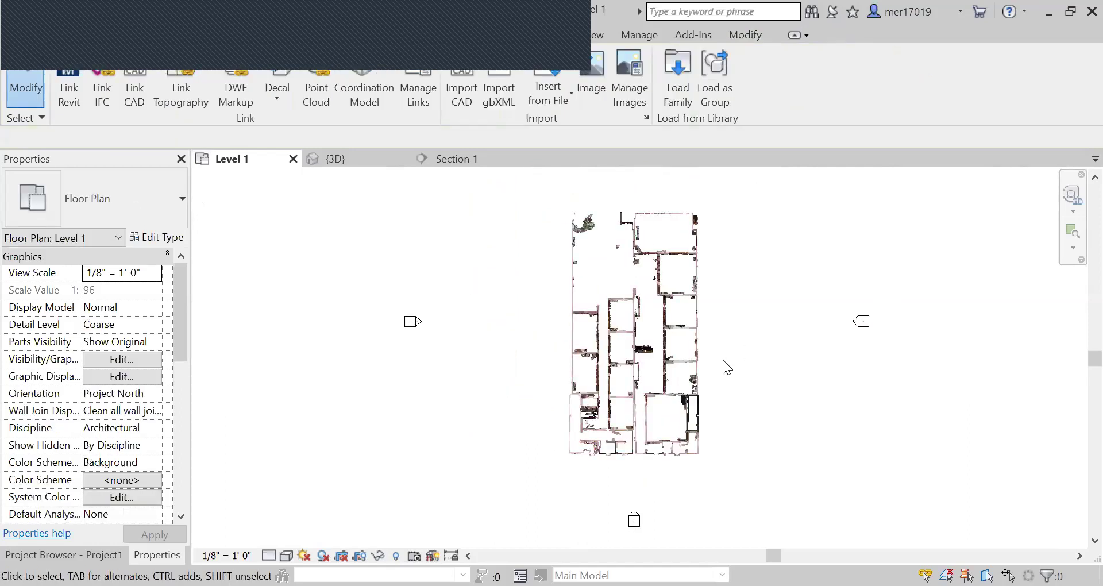
Trace a vertical Generic - 8" wall along a scanned corridor wall in the Level 1 plan
key(z)
key(f)
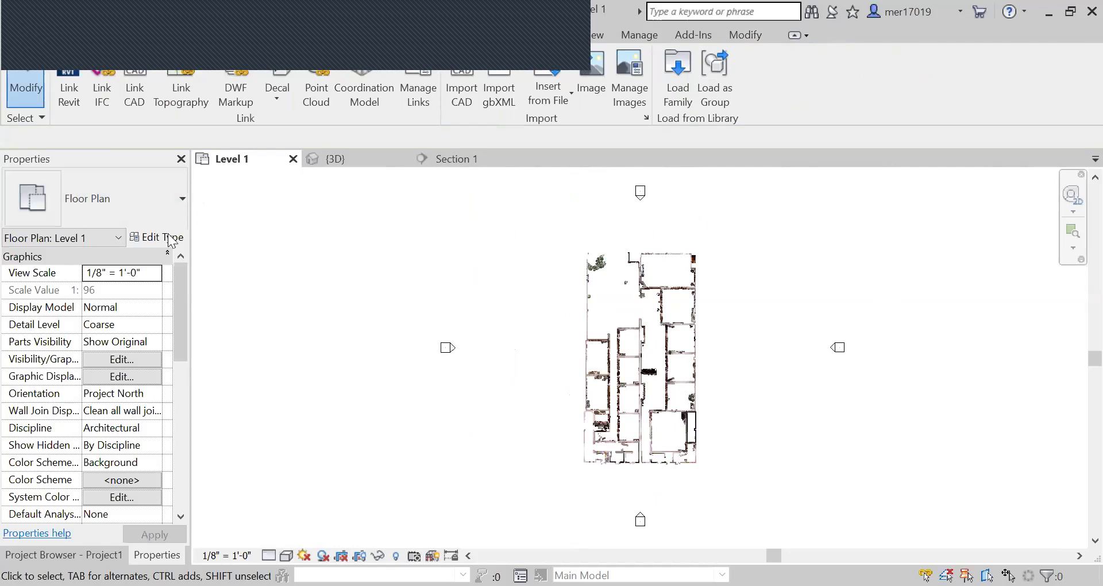
key(w)
key(a)
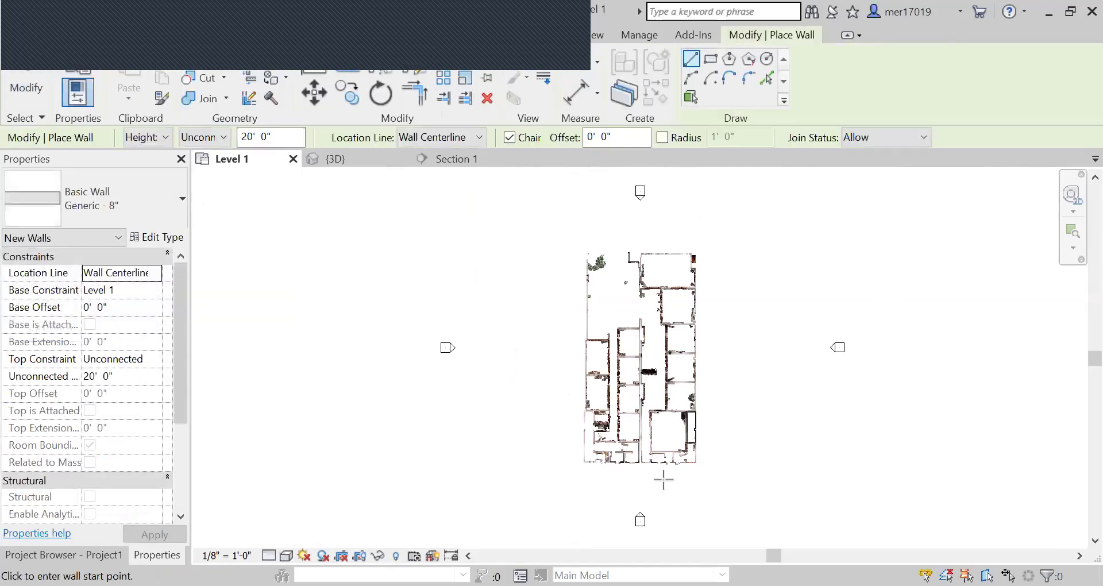
scroll(649, 451, up, 5)
scroll(648, 451, up, 1)
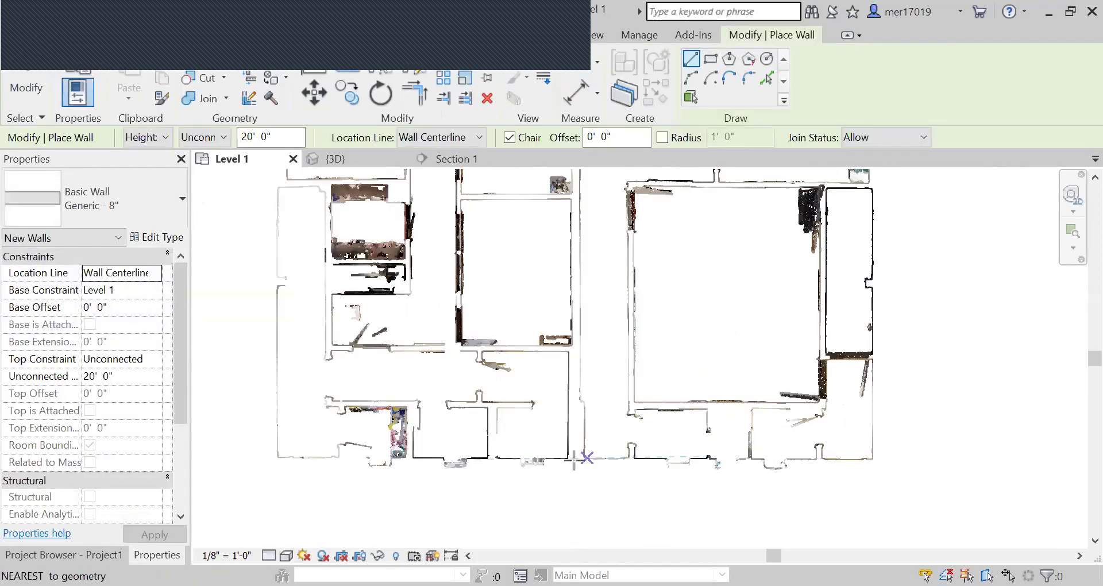
click(570, 458)
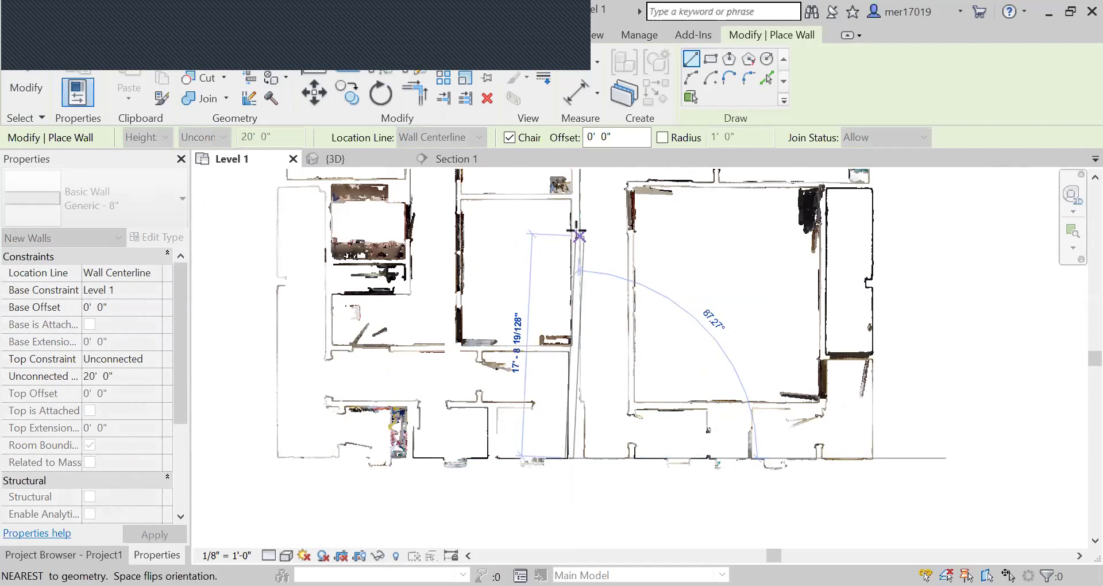
click(570, 224)
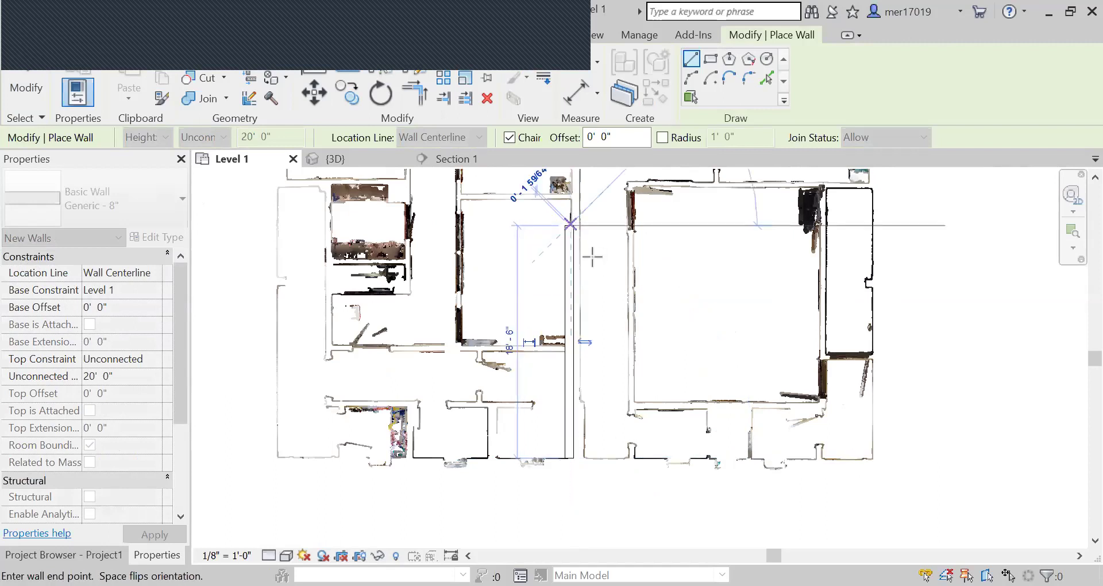
key(Escape)
key(Escape)
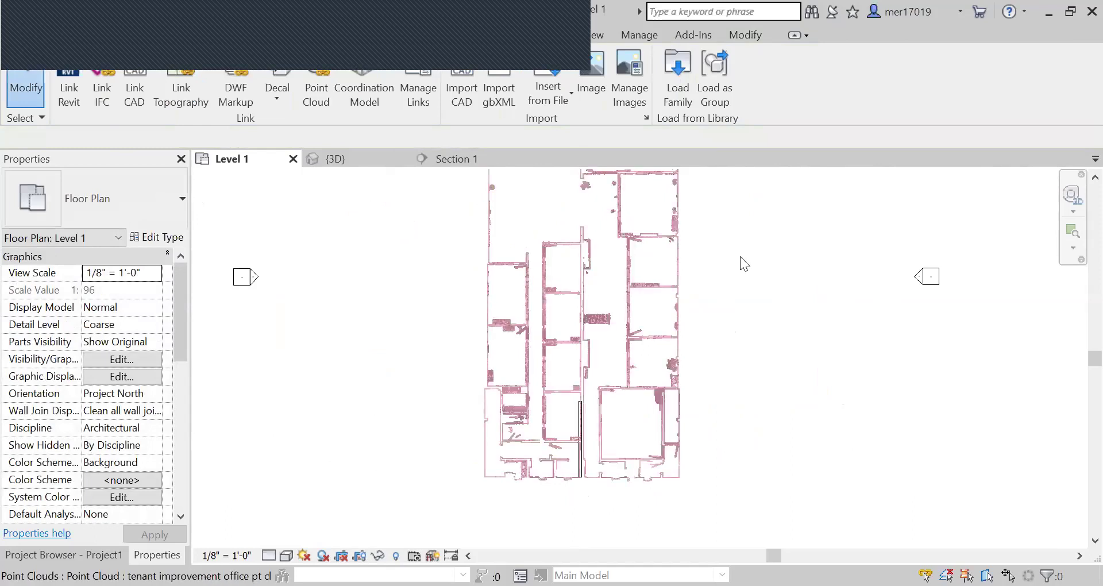
Show the Insert from File drop-down options on the Insert tab
scroll(660, 423, down, 2)
scroll(752, 465, down, 2)
scroll(789, 297, up, 1)
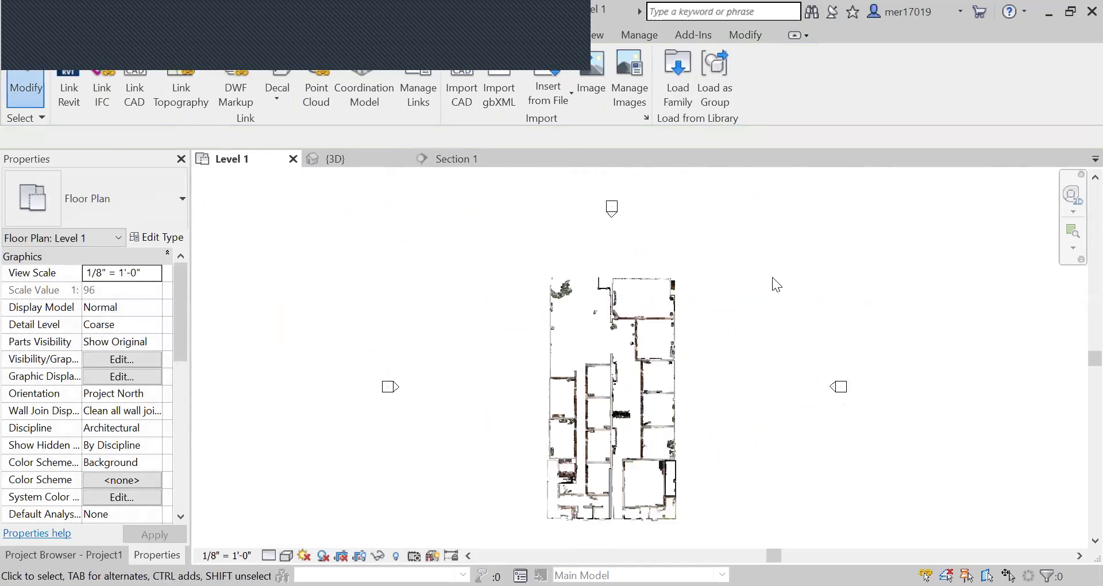
scroll(747, 287, down, 1)
scroll(730, 509, up, 2)
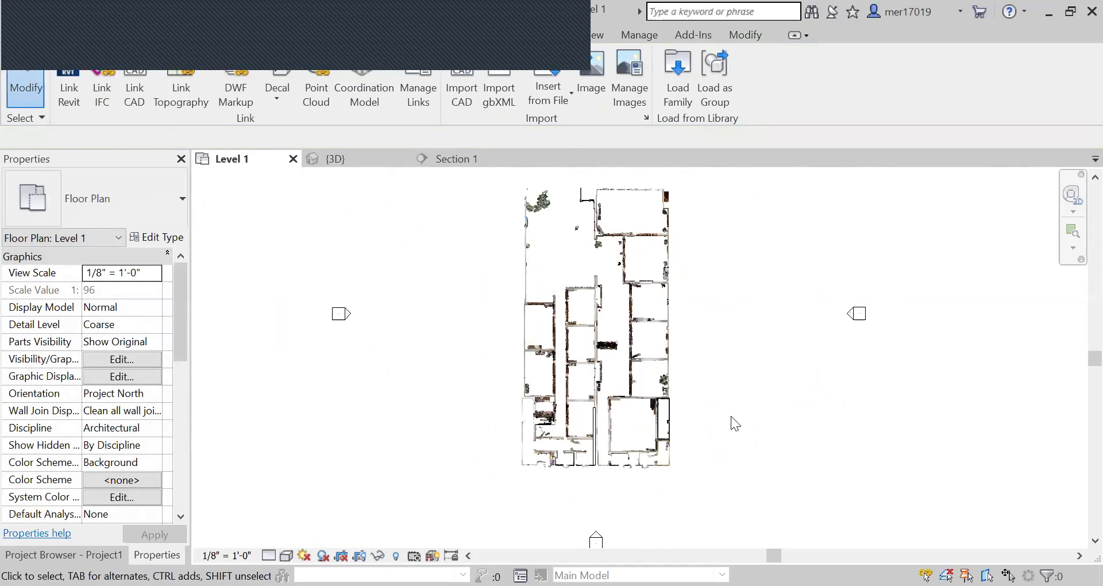
click(566, 84)
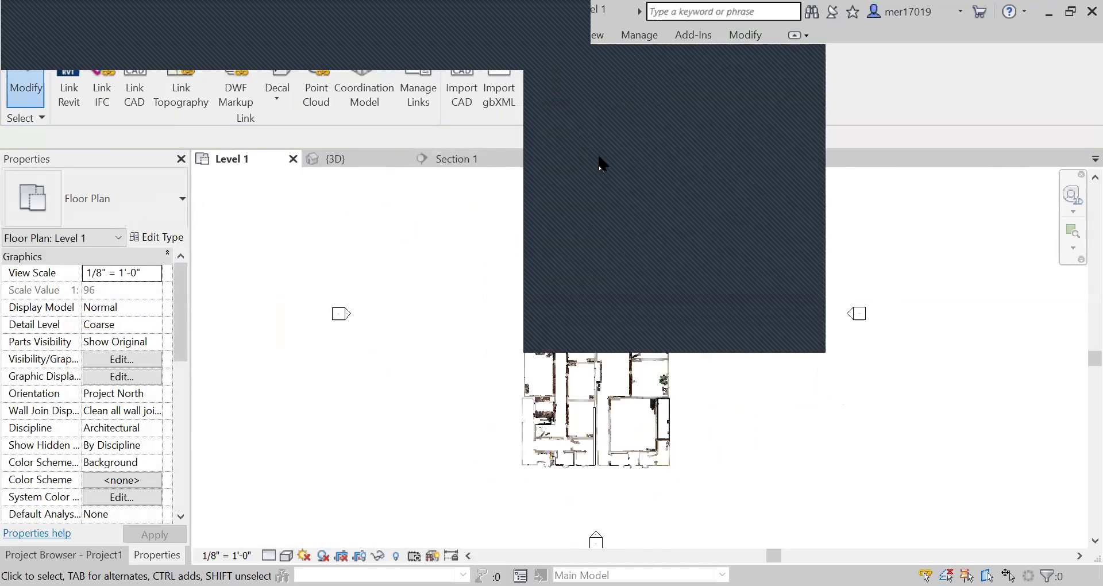